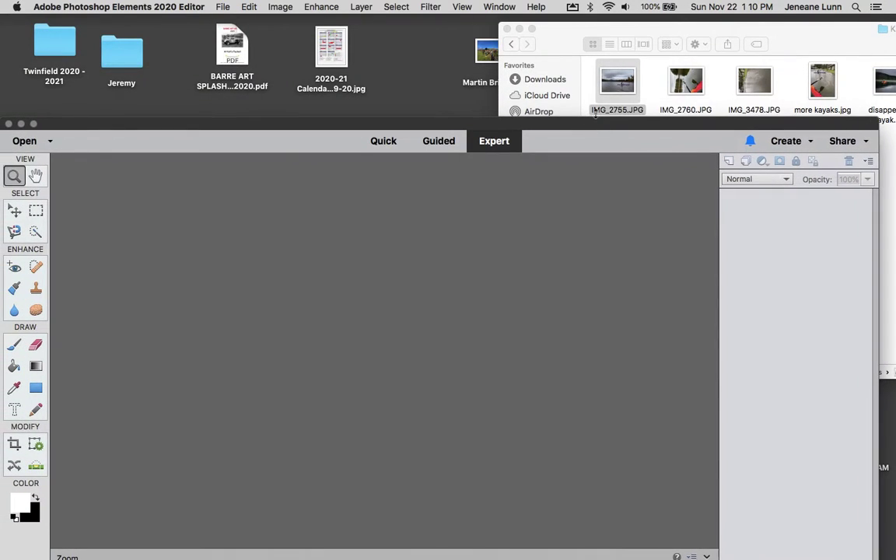
Step: Open IMG_3478.JPG and IMG_2760.JPG in the Expert editor and move the editor window up
drag(760, 85, 524, 323)
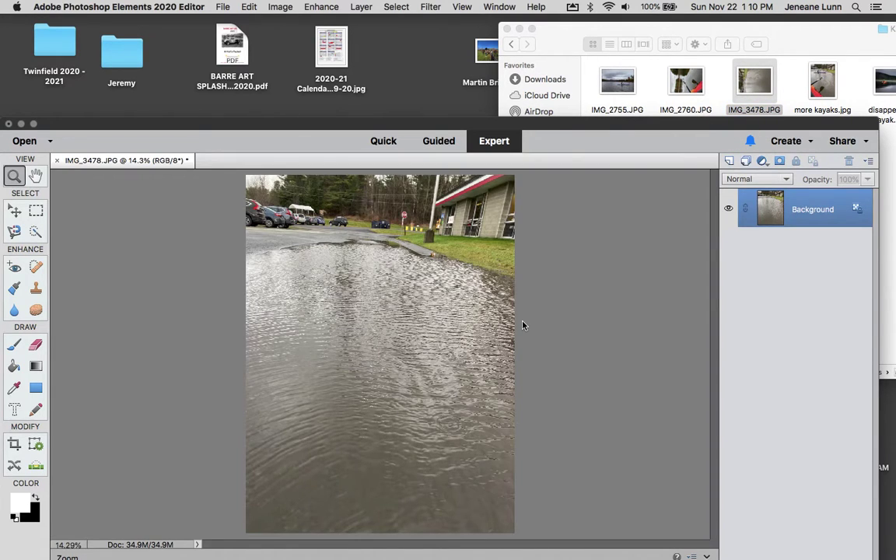
drag(681, 84, 316, 355)
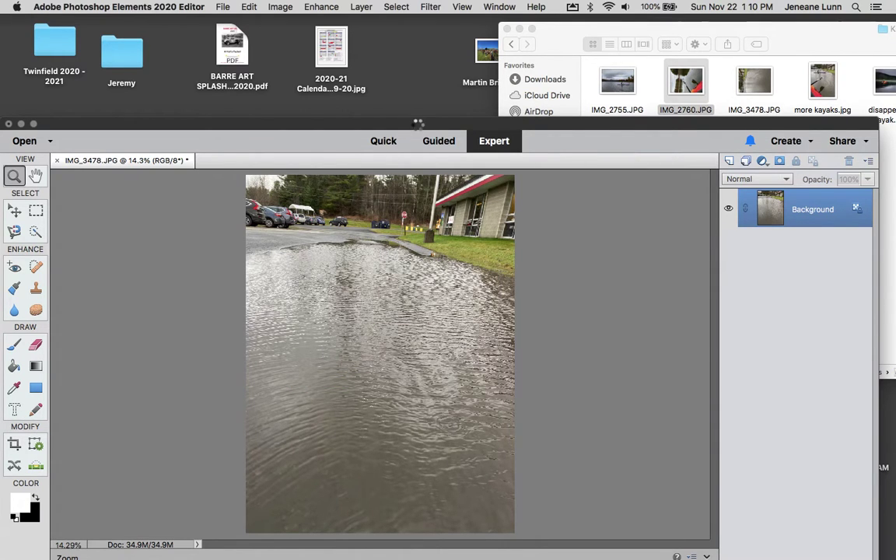
drag(418, 127, 431, 25)
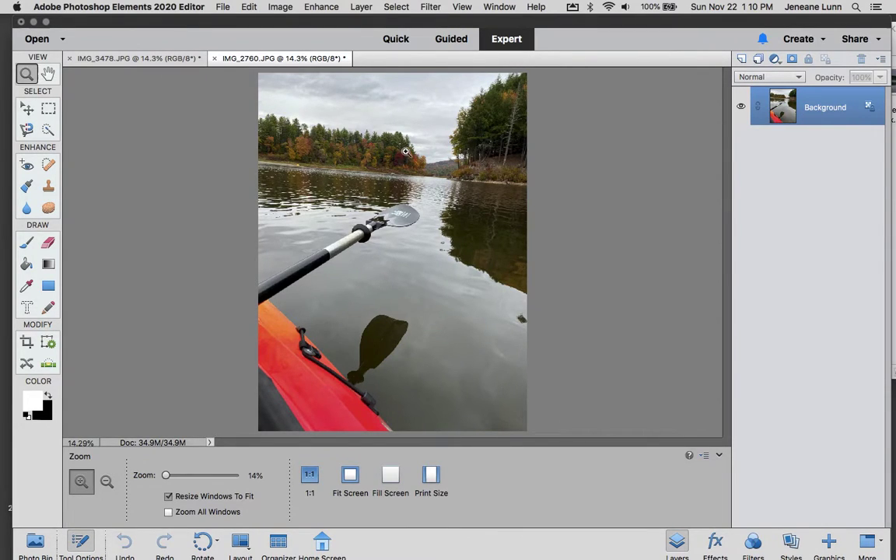
Step: Start the Photomerge Compose guided edit from the Guided workspace's Photomerge category
click(451, 38)
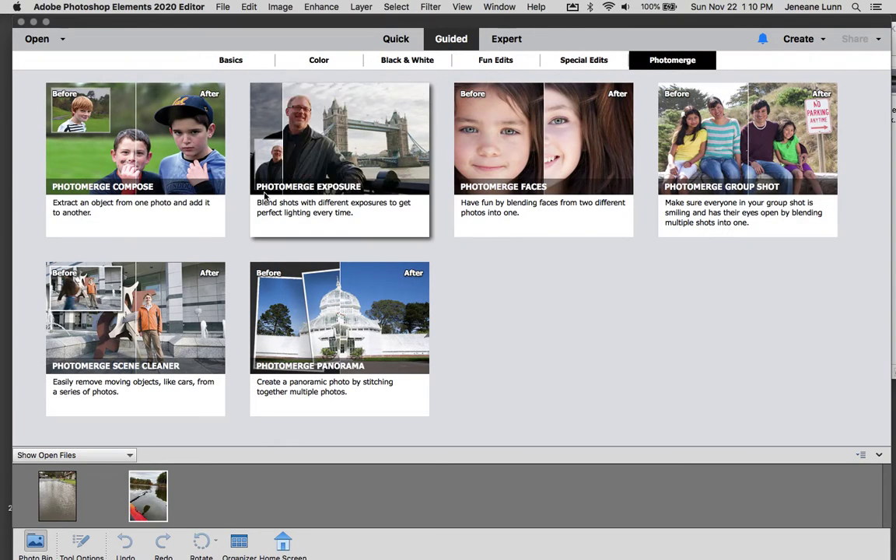
click(231, 61)
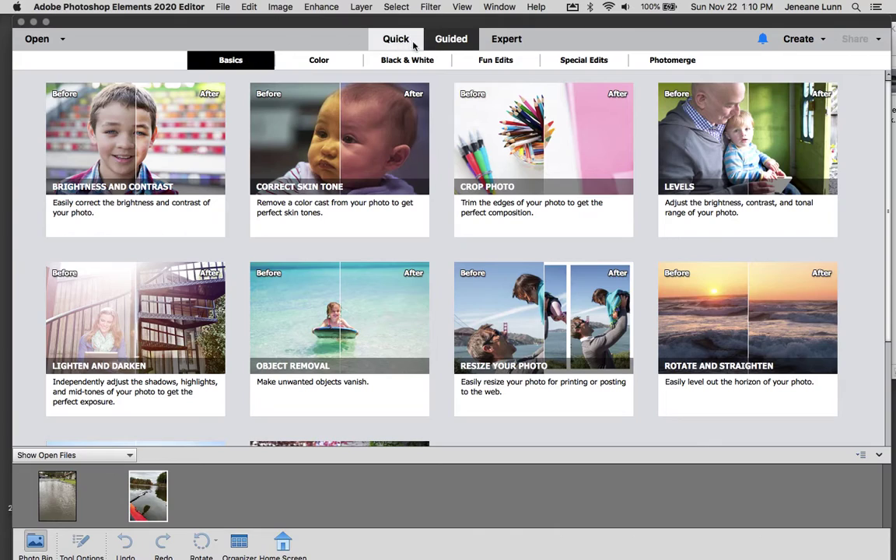
click(673, 62)
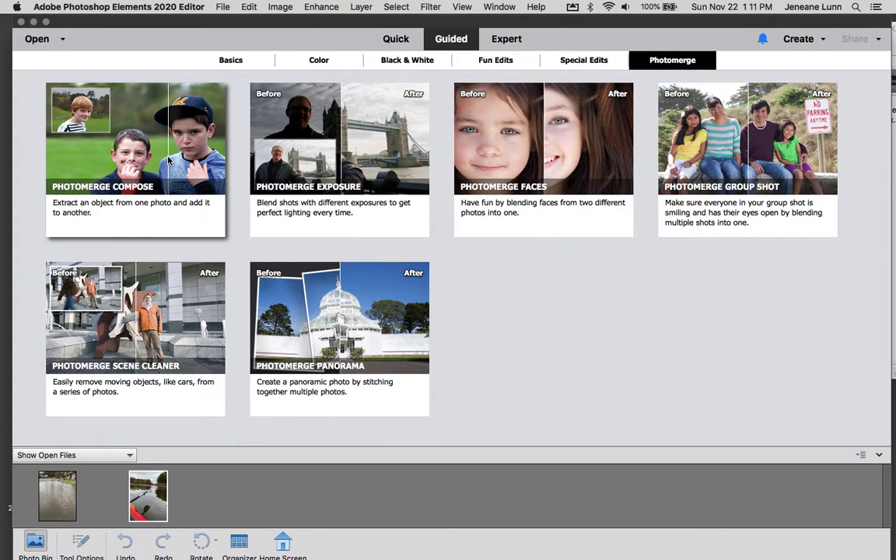
click(167, 160)
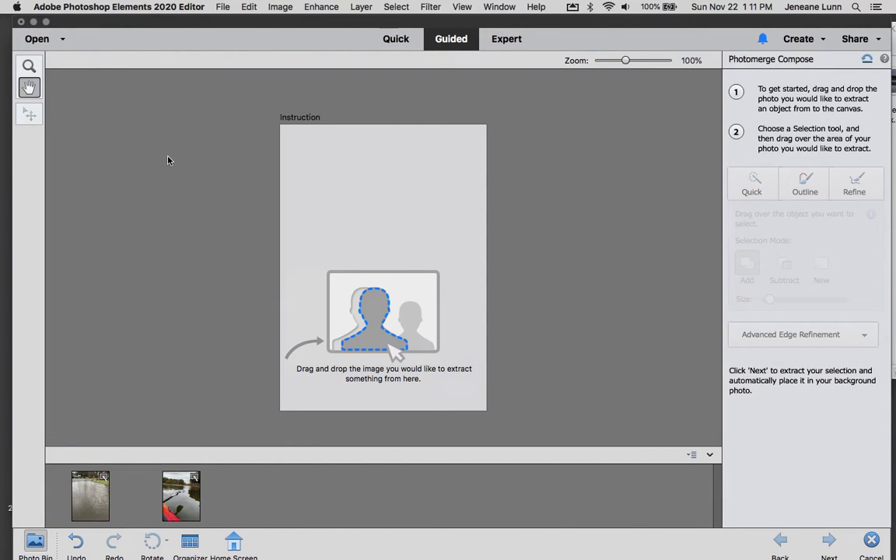
Step: Load the kayak photo as the source and quick-select the paddle, kayak bow and paddle shadow
drag(181, 484, 367, 237)
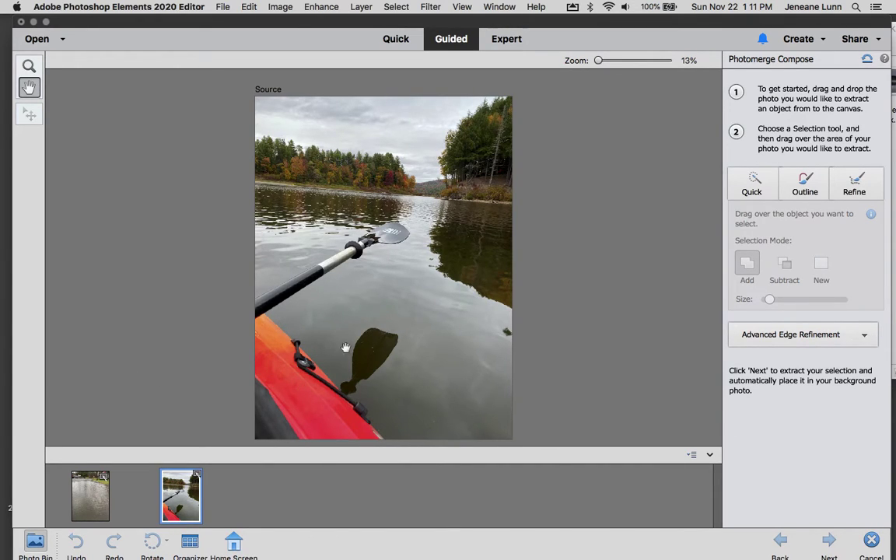
click(761, 185)
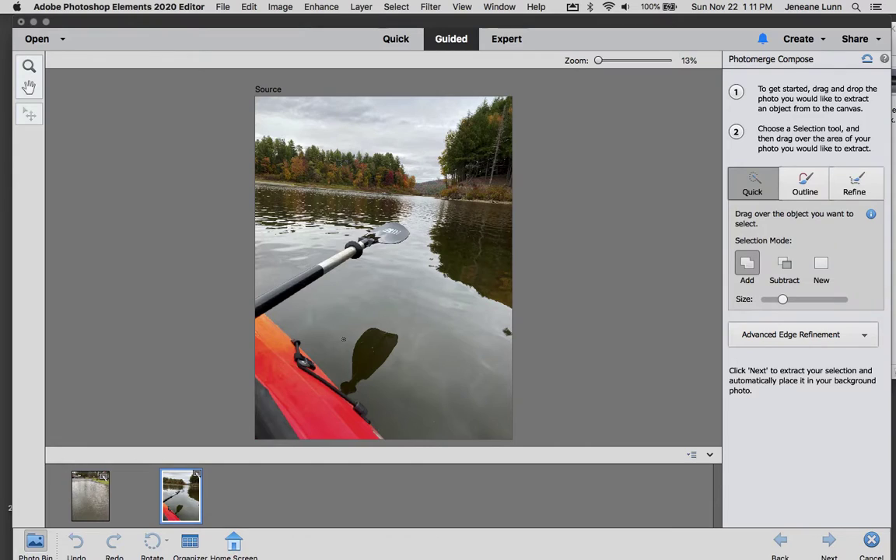
mouse_move(394, 231)
mouse_down()
mouse_move(258, 308)
mouse_move(306, 371)
mouse_up()
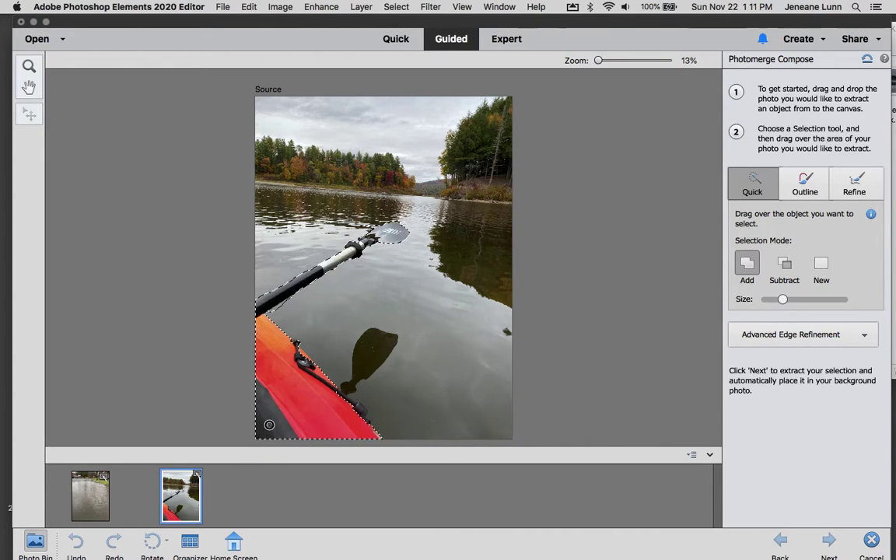
drag(345, 398, 377, 352)
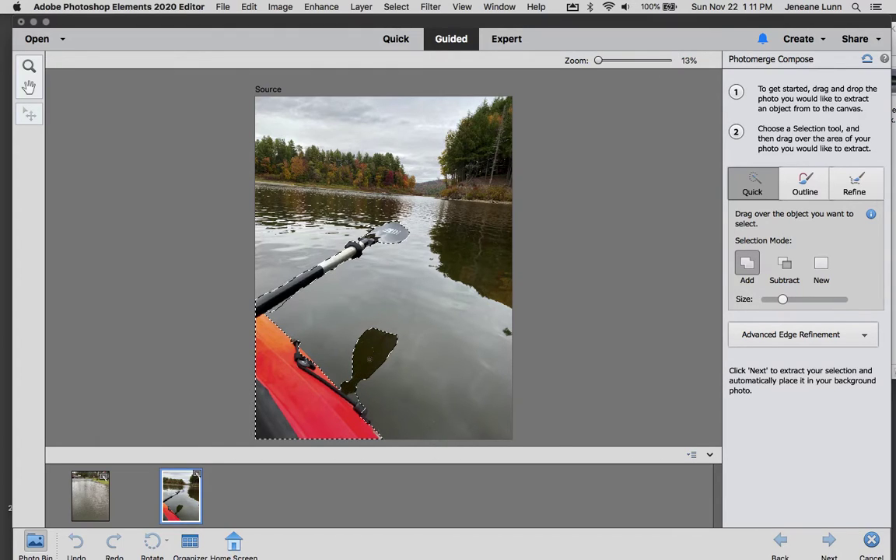
click(29, 66)
Step: Zoom in on the paddle and trim the water sliver beside the oar from the selection
click(369, 269)
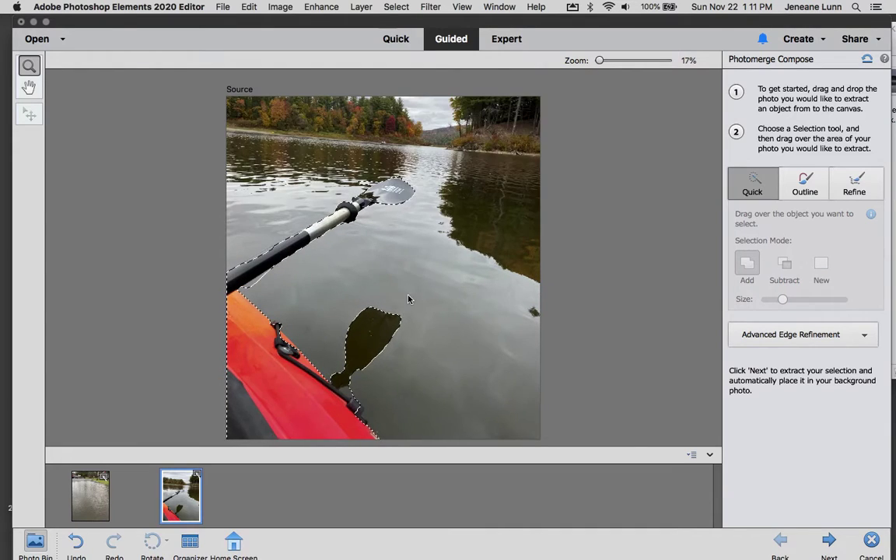
click(408, 300)
click(385, 299)
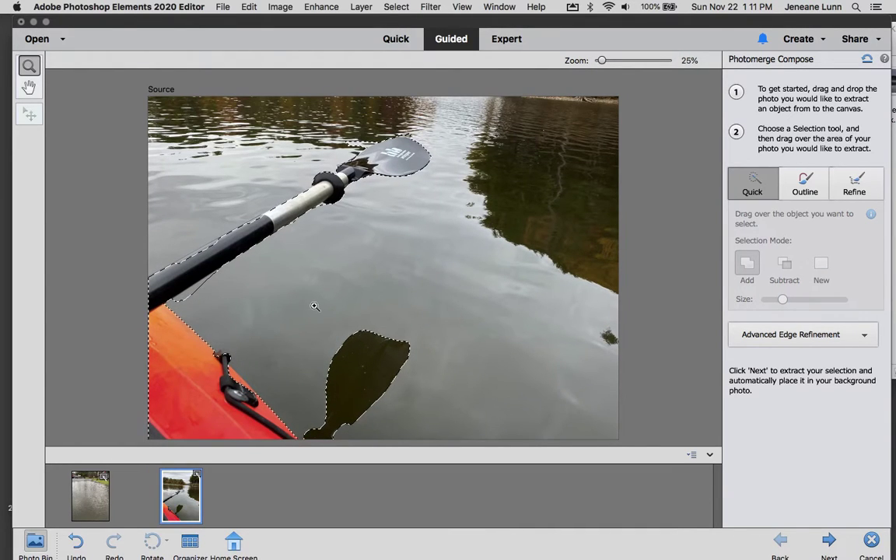
click(758, 183)
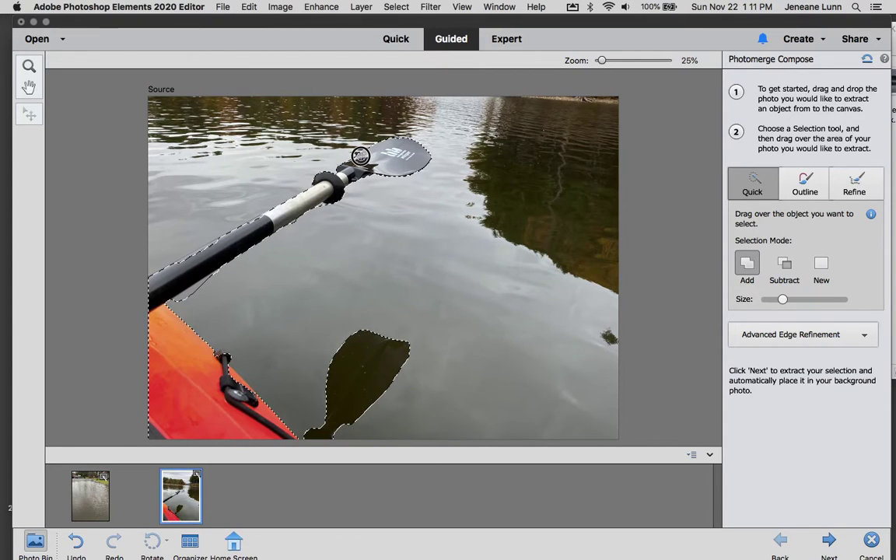
scroll(276, 331, down, 3)
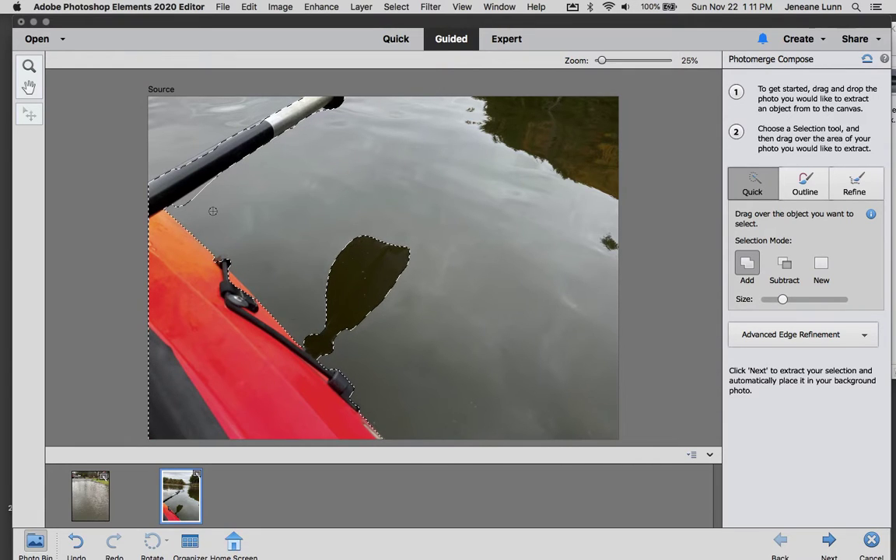
drag(213, 189, 191, 200)
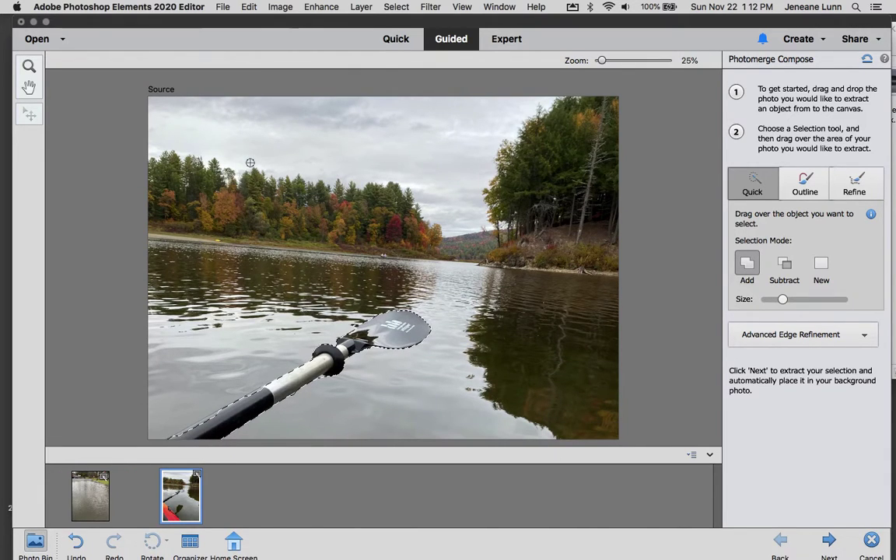
scroll(250, 162, down, 5)
scroll(250, 161, up, 5)
scroll(249, 162, down, 5)
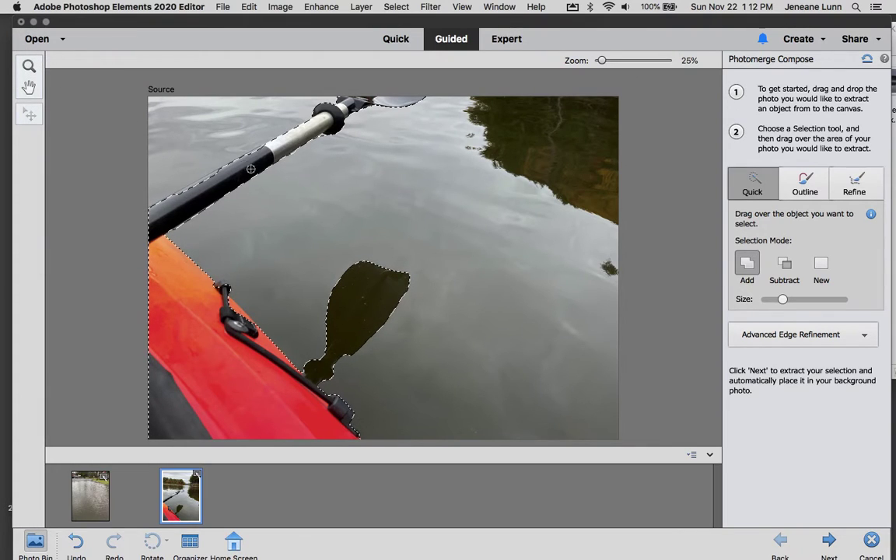
drag(251, 169, 218, 156)
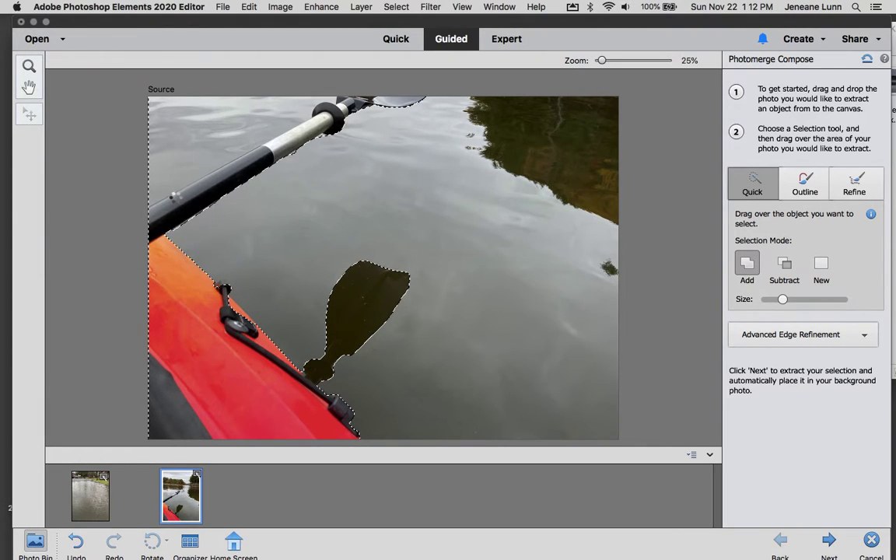
Step: Zoom back out to the whole photo and touch up the selection along the paddle shaft
click(28, 66)
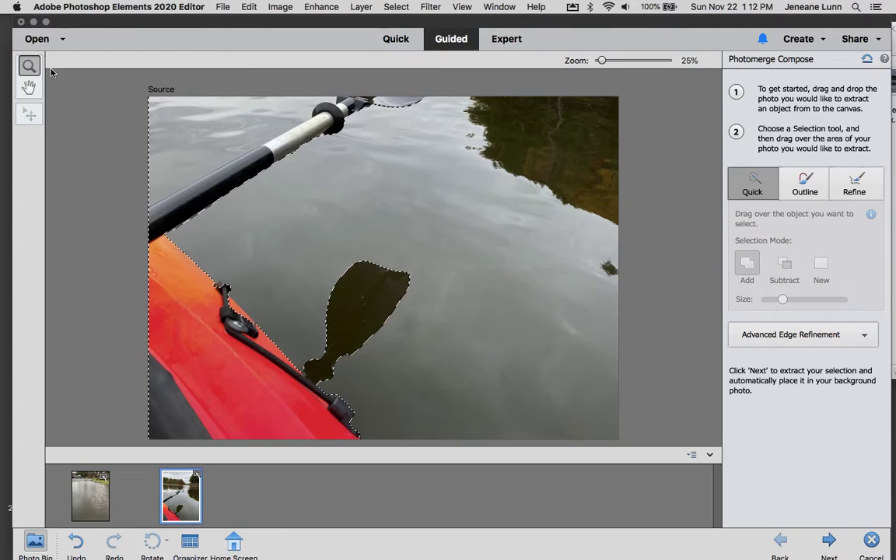
alt+click(445, 262)
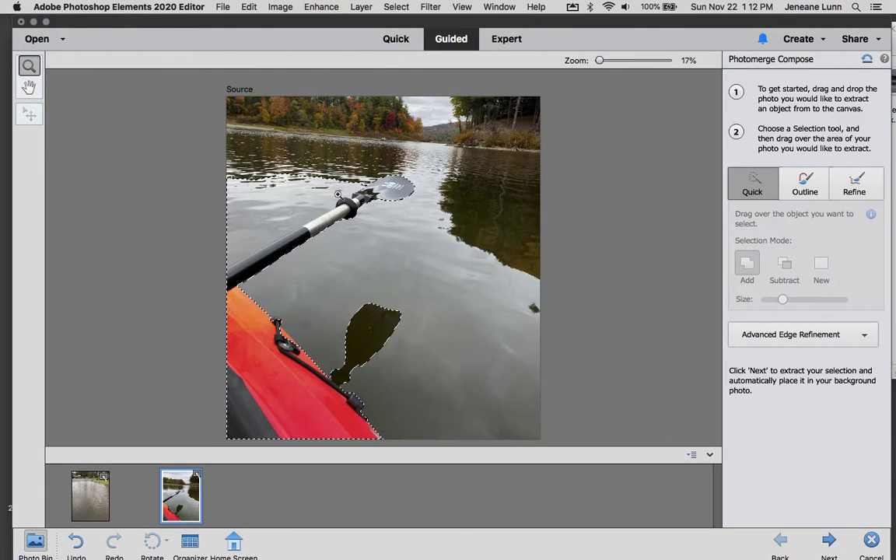
click(763, 186)
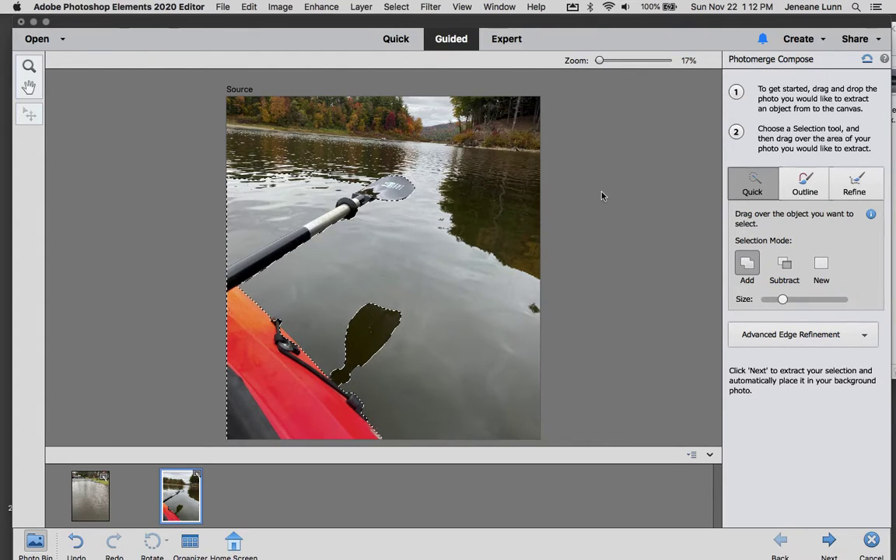
mouse_move(333, 186)
mouse_down()
mouse_move(231, 247)
mouse_move(274, 204)
mouse_move(326, 181)
mouse_move(308, 197)
mouse_move(313, 187)
mouse_move(274, 213)
mouse_move(339, 160)
mouse_move(253, 238)
mouse_move(289, 224)
mouse_move(231, 258)
mouse_move(253, 224)
mouse_up()
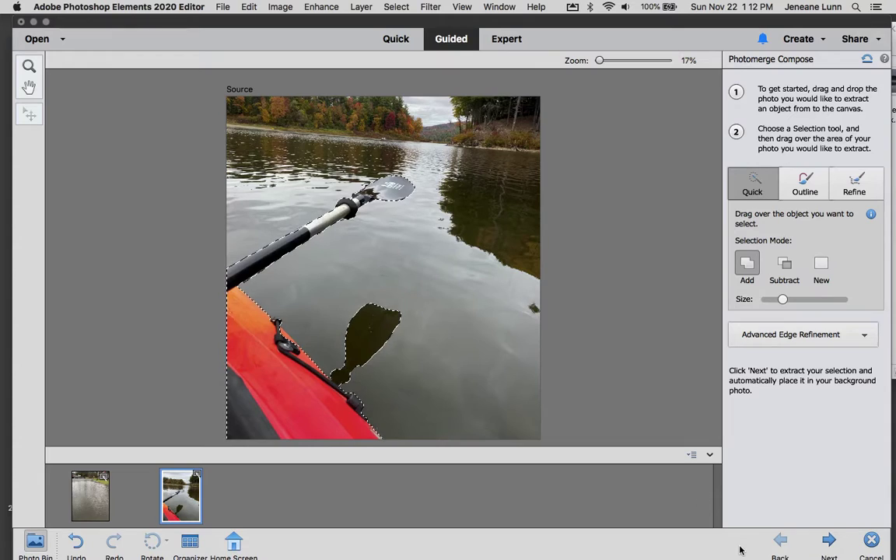
Step: Extract the paddle and kayak onto the puddle photo, reposition them, and advance past color matching
click(831, 540)
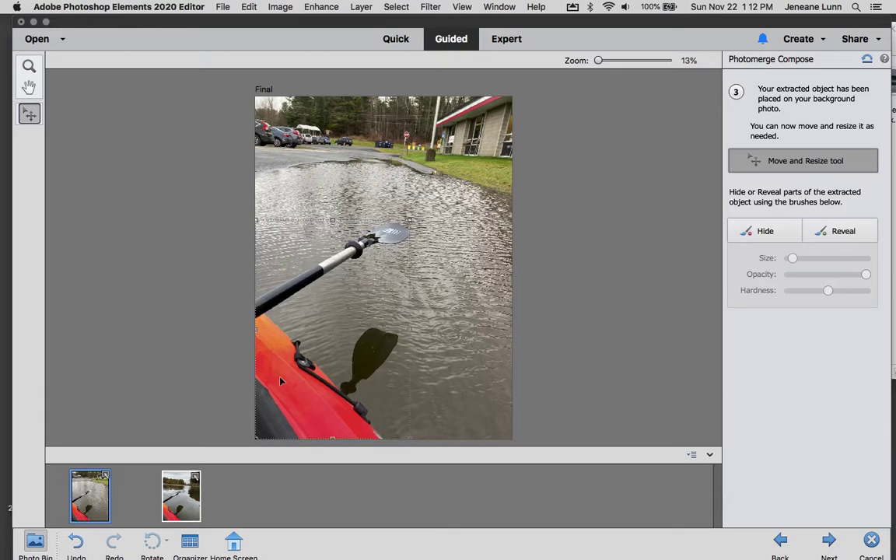
mouse_move(281, 381)
mouse_down()
mouse_move(300, 344)
mouse_move(370, 280)
mouse_move(281, 379)
mouse_up()
click(829, 542)
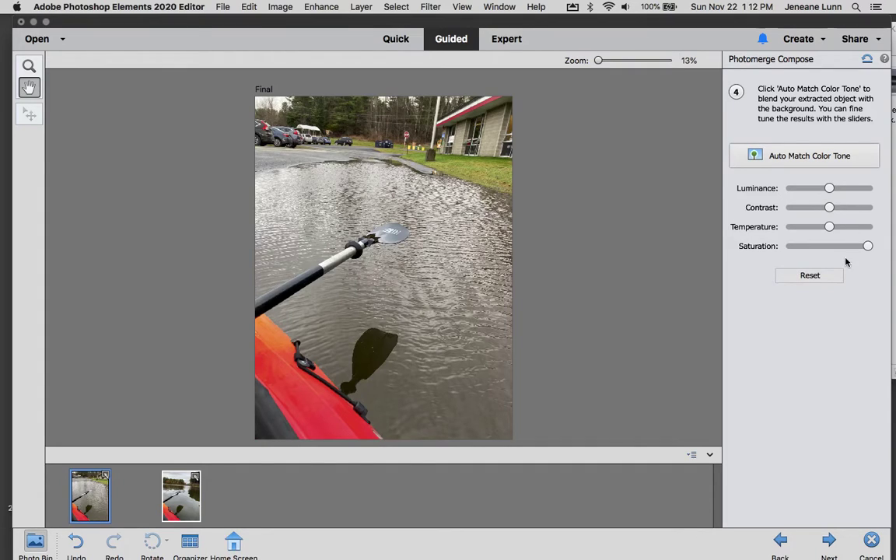
click(829, 547)
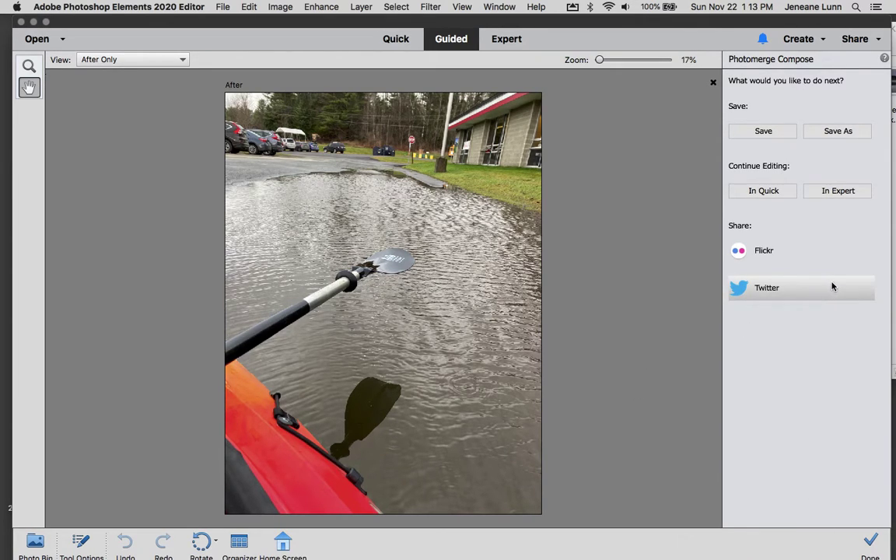
Step: Continue in Expert as Untitled-9, toggle Layer 1's visibility to compare, and select Layer 1
click(839, 191)
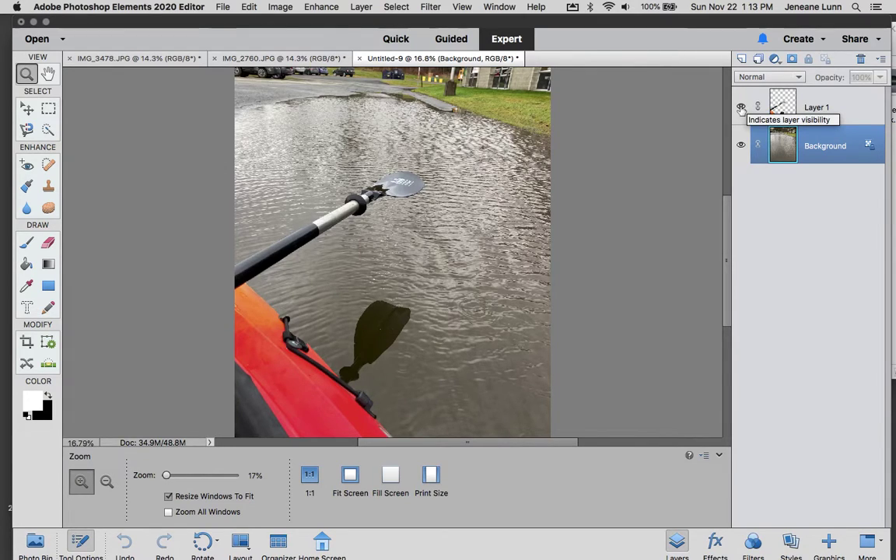
click(742, 108)
click(742, 107)
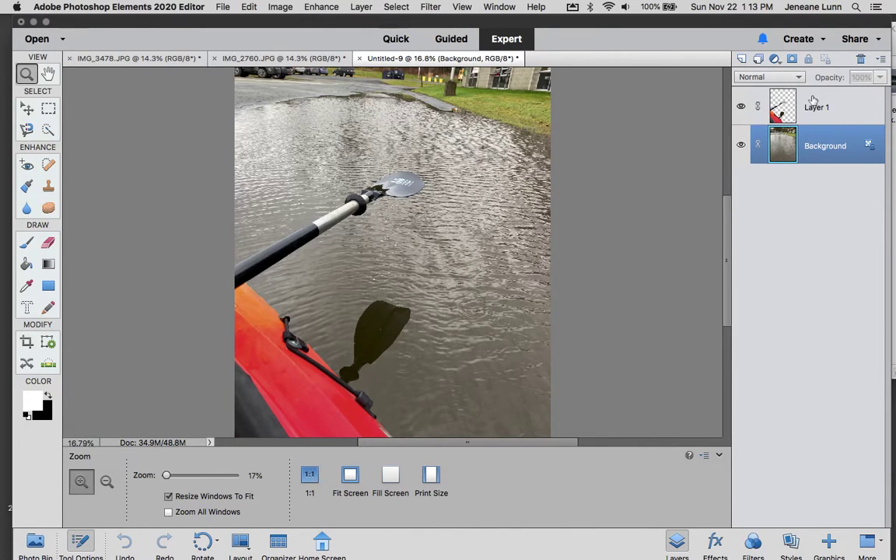
click(783, 106)
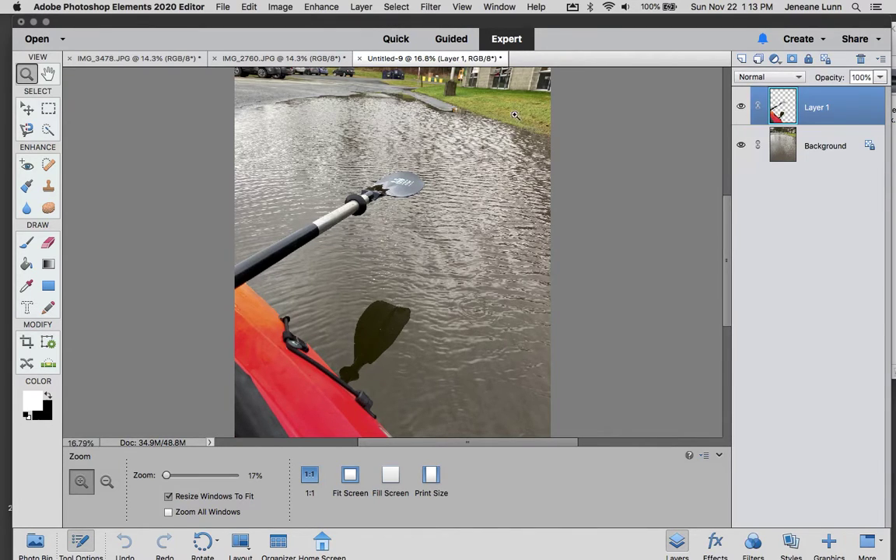
Step: Try Hue/Saturation with saturation up to +62 and various lightness values, then cancel without applying
click(323, 6)
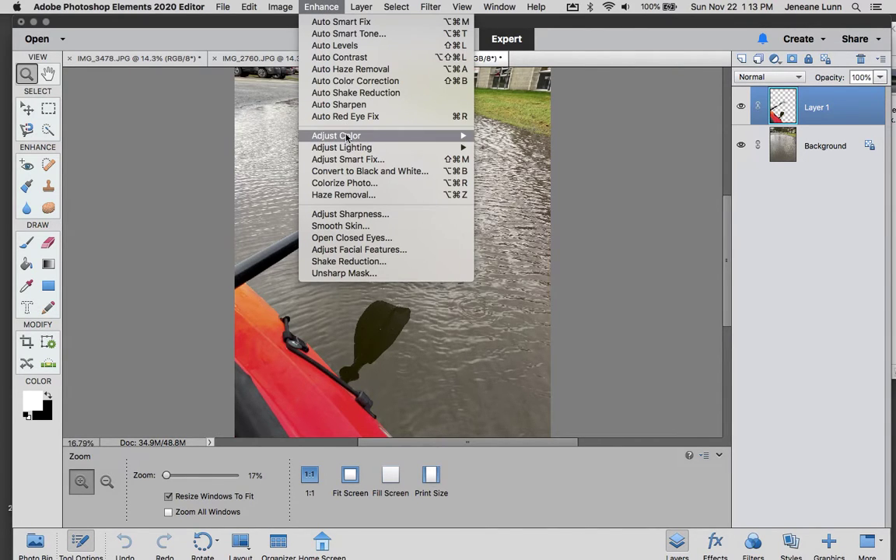
mouse_move(334, 135)
click(509, 148)
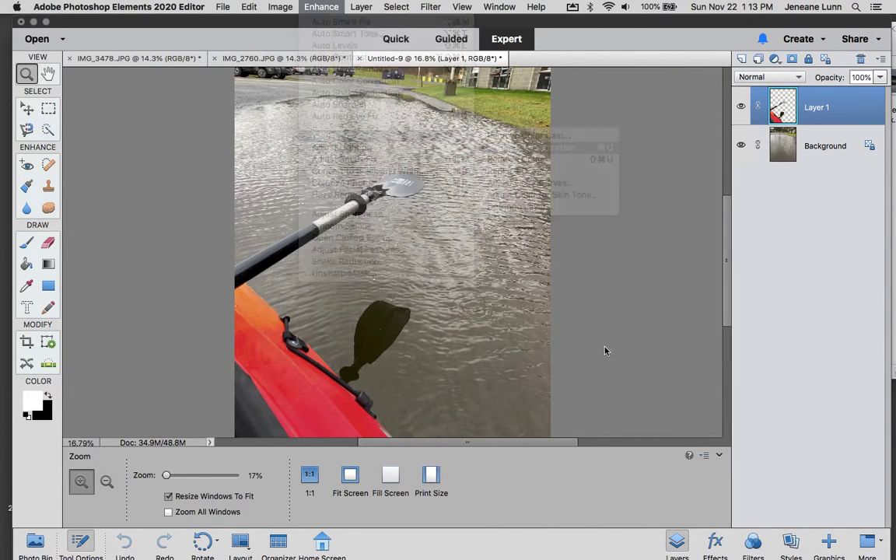
click(667, 162)
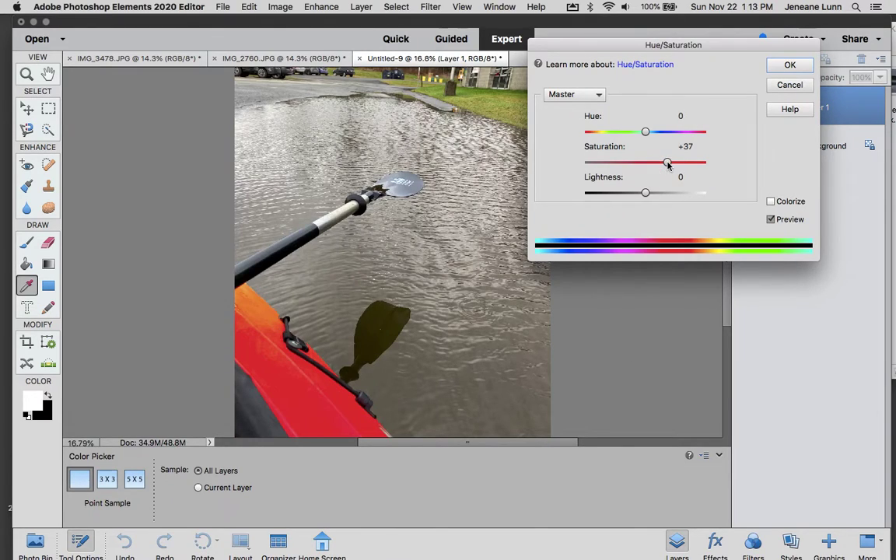
click(682, 163)
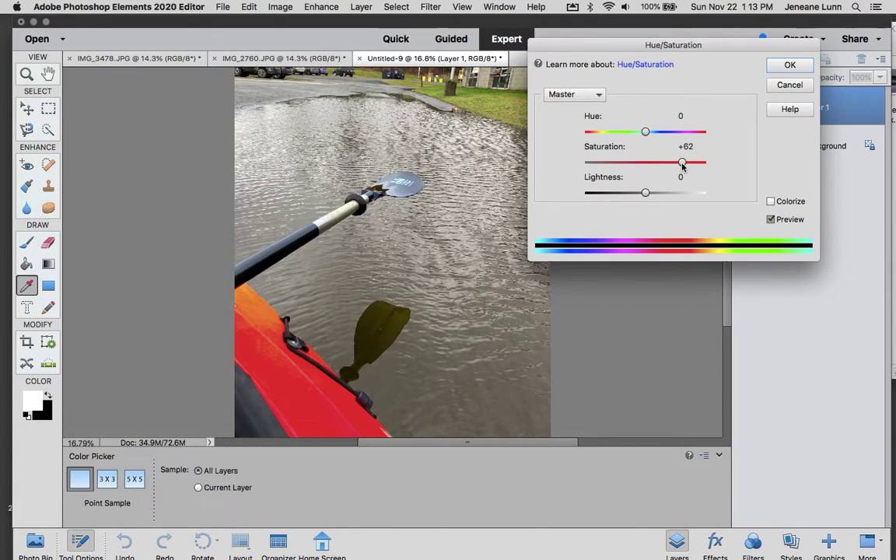
click(608, 194)
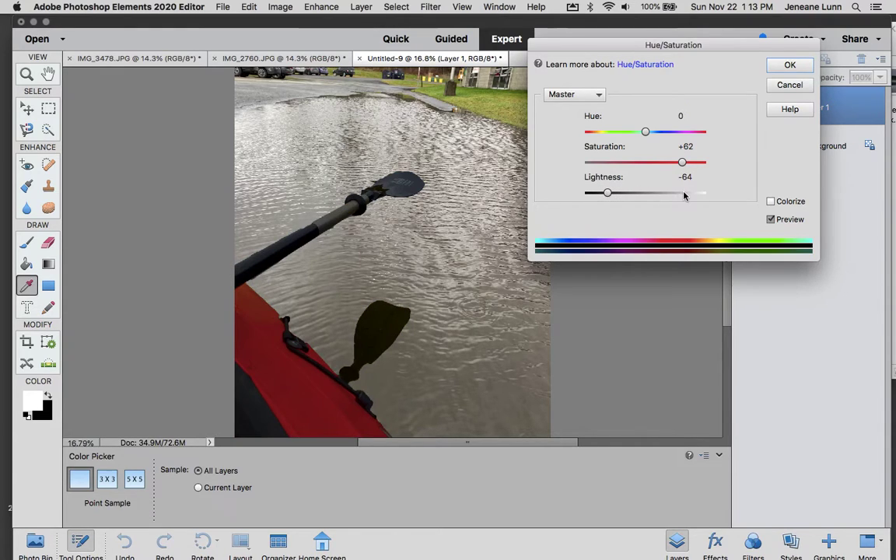
click(684, 194)
click(646, 193)
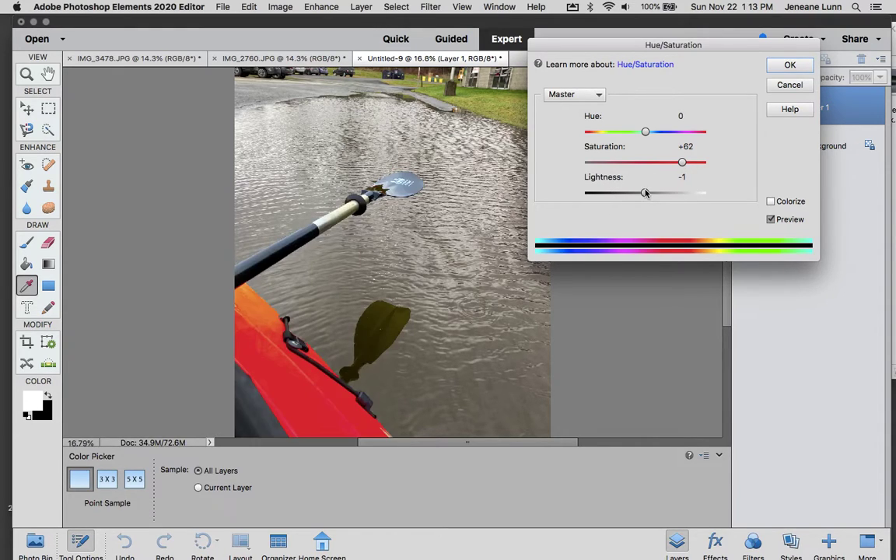
click(788, 86)
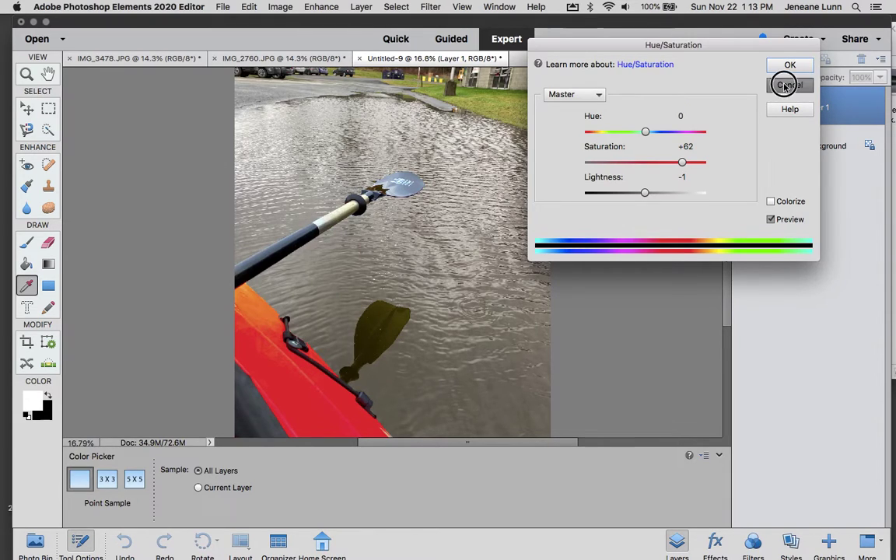
Step: Try Liquify on Layer 1 with brush pressure 82 and a larger brush size, then cancel it
click(429, 7)
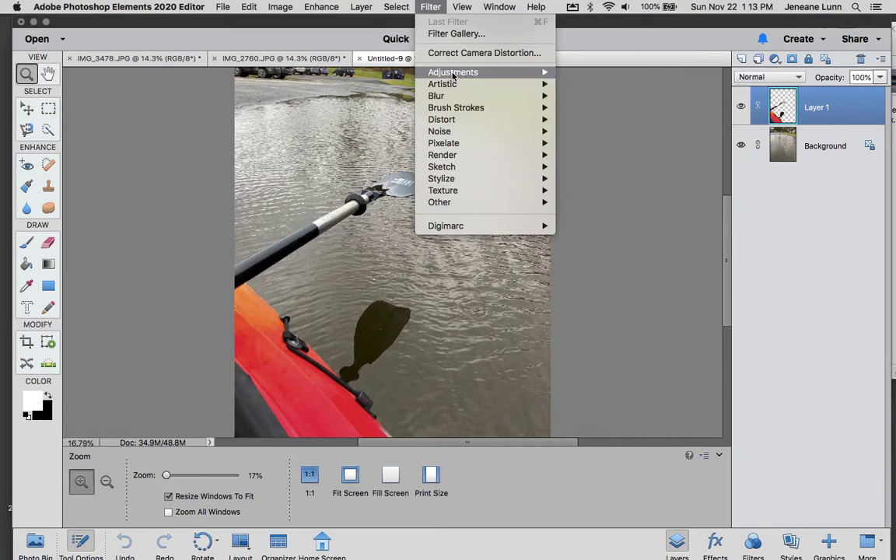
mouse_move(458, 122)
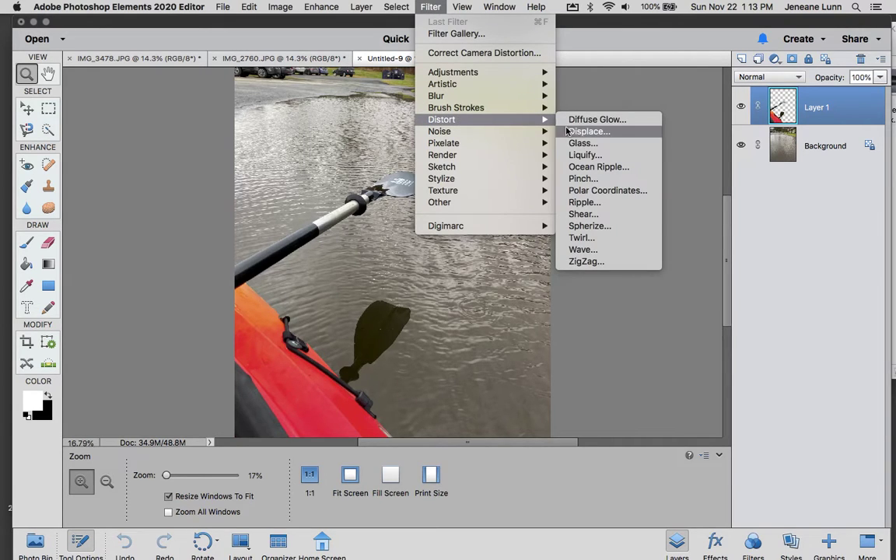
click(579, 155)
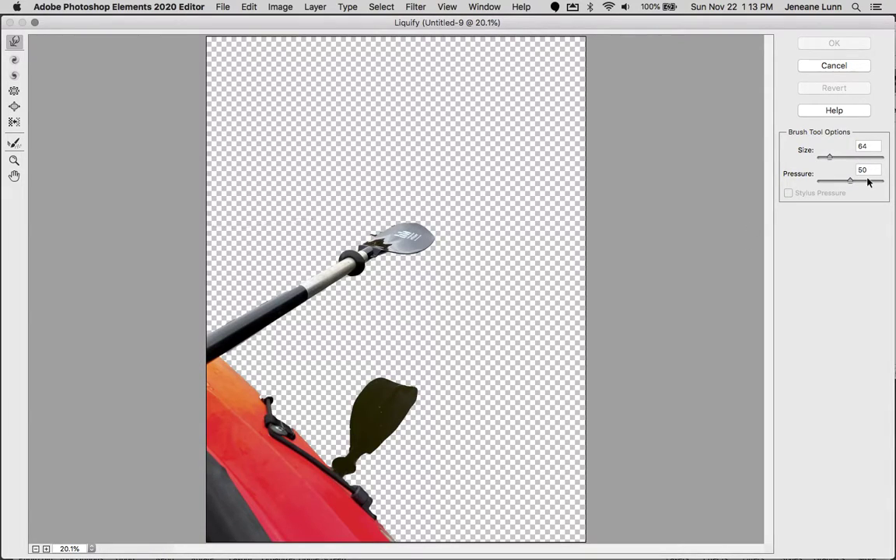
click(872, 181)
click(859, 157)
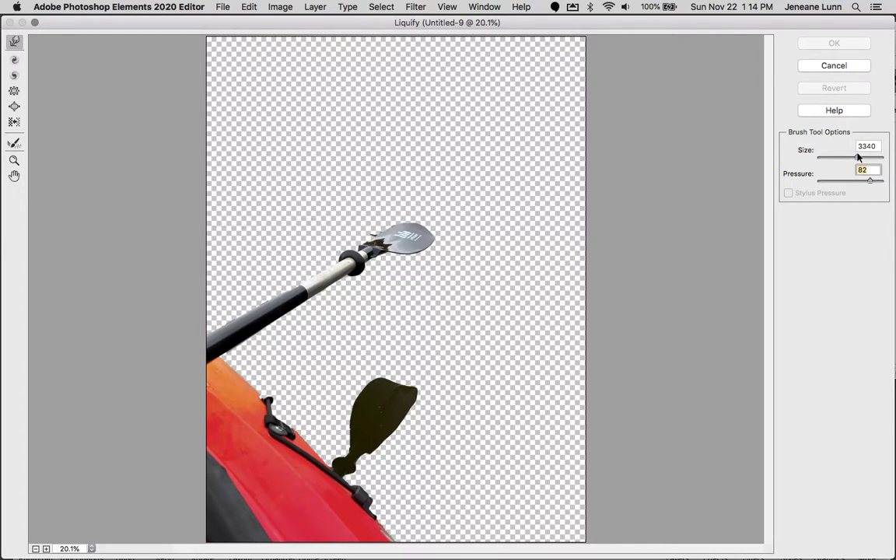
click(831, 66)
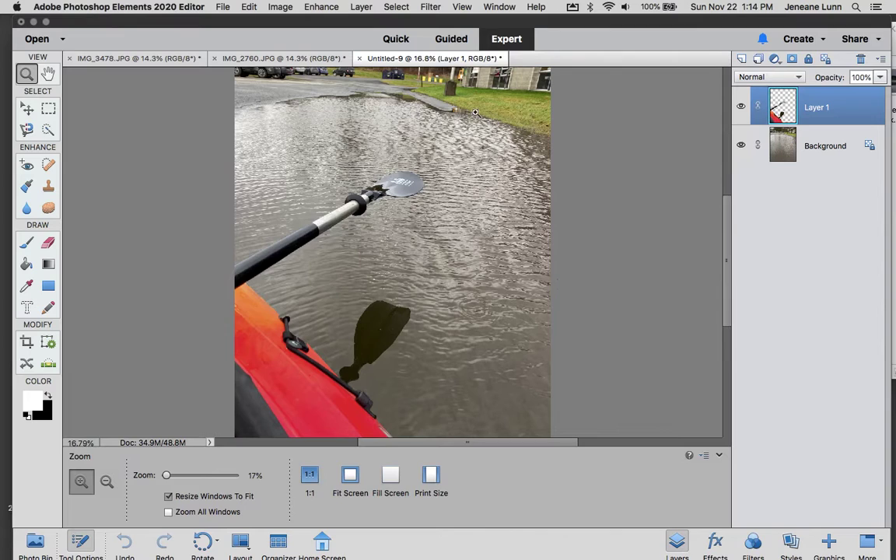
click(431, 7)
Step: Apply a 3.6-pixel Gaussian Blur to Layer 1 after previewing radii 52.4, 9.0 and 5.2
mouse_move(454, 96)
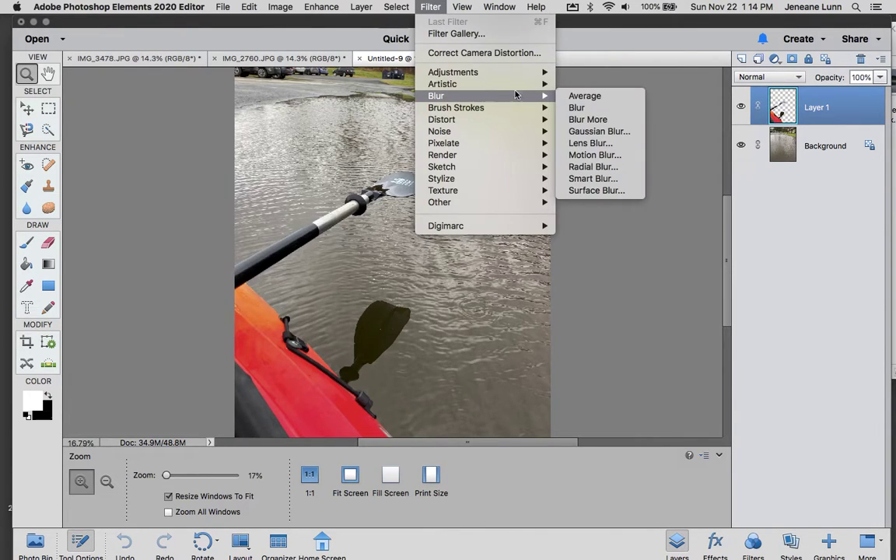
click(596, 132)
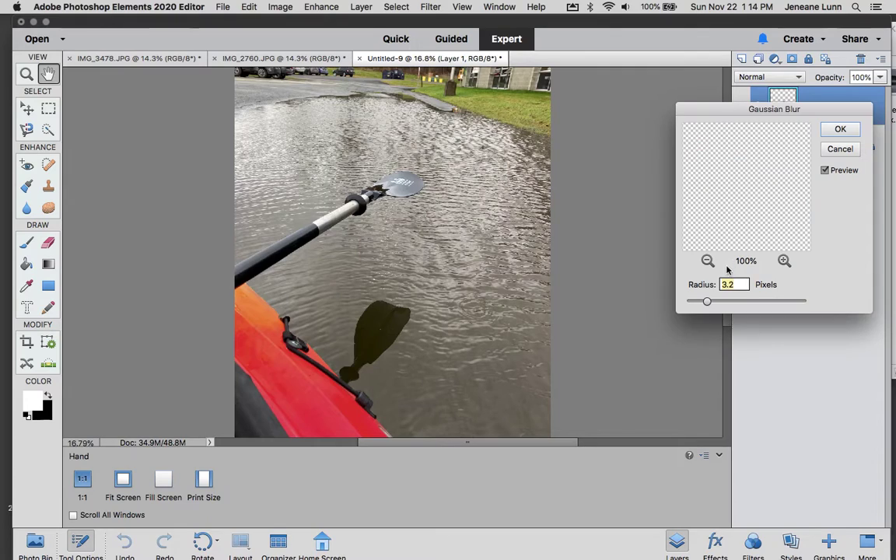
click(754, 302)
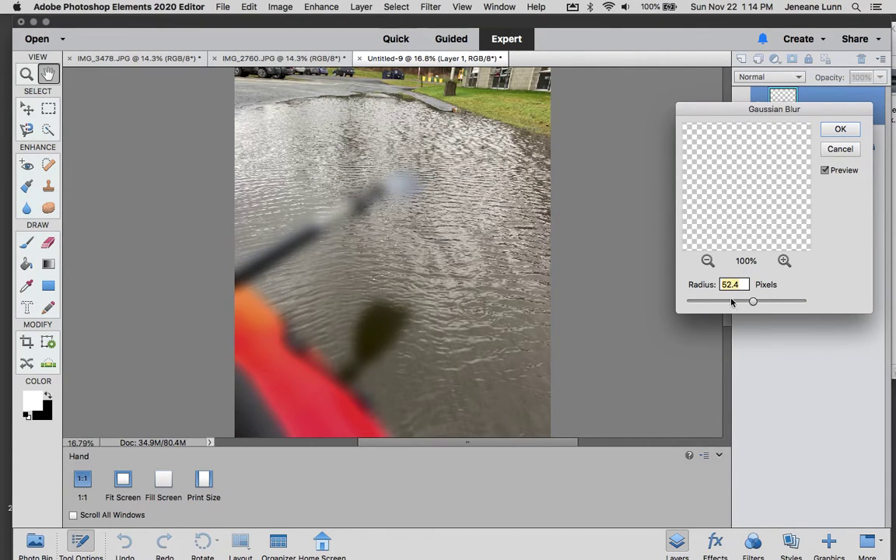
click(732, 302)
click(722, 302)
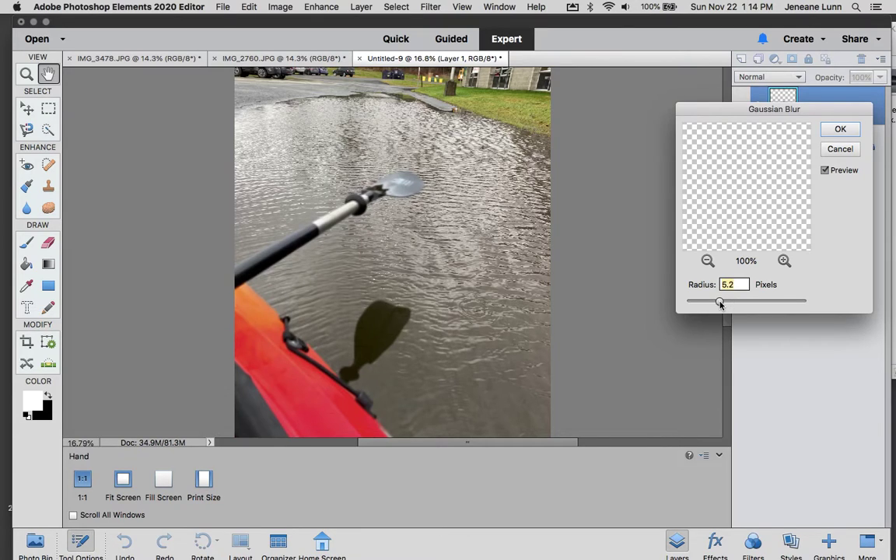
click(711, 303)
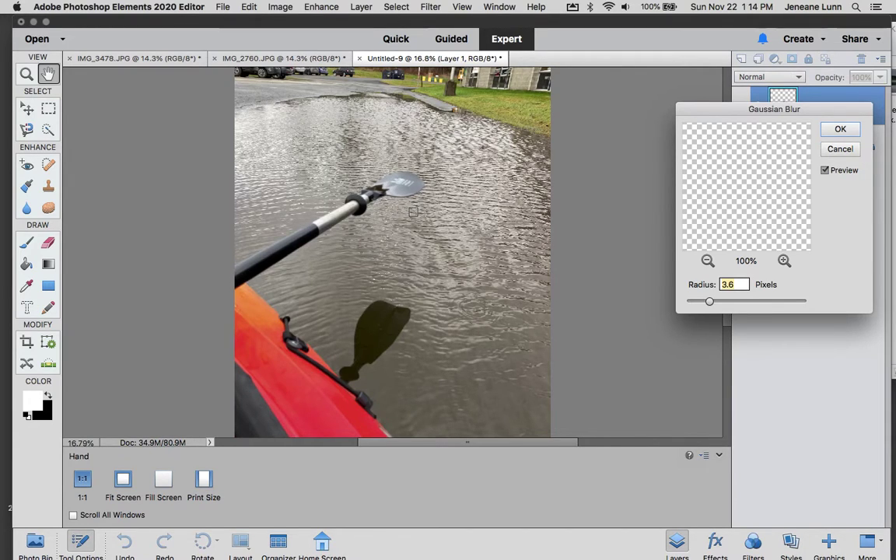
click(841, 128)
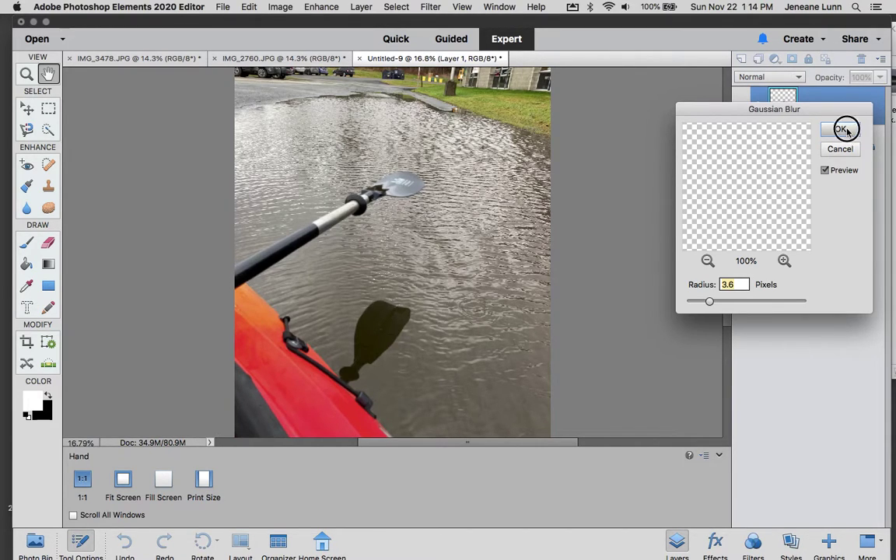
key(z)
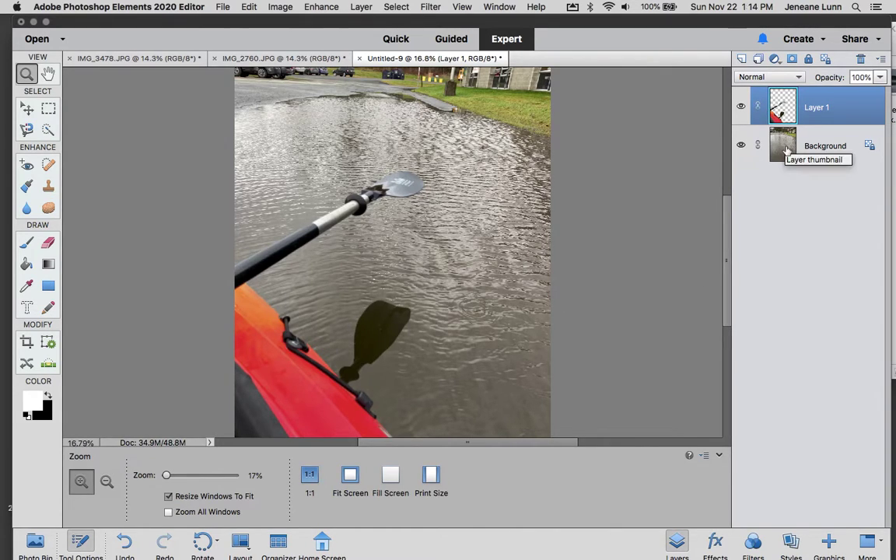
Step: Select both Layer 1 and Background and merge them into a single layer
shift+click(788, 149)
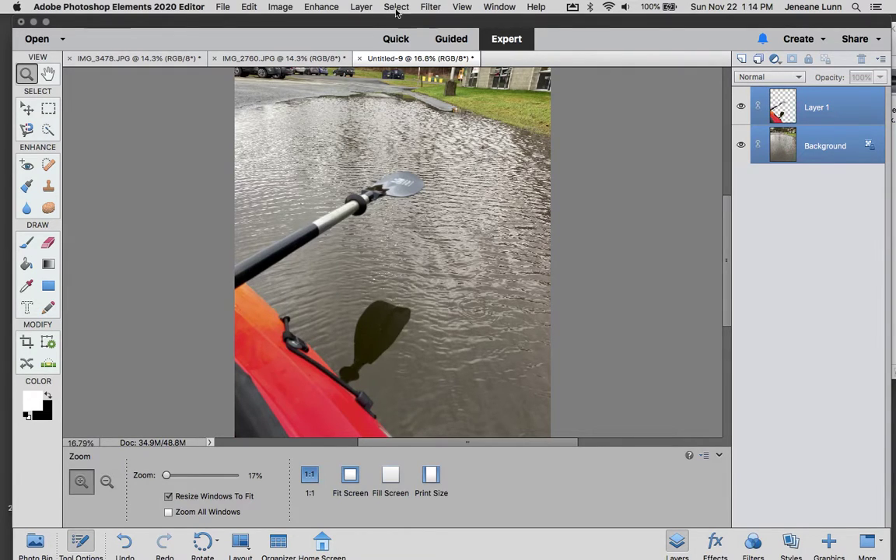
click(361, 7)
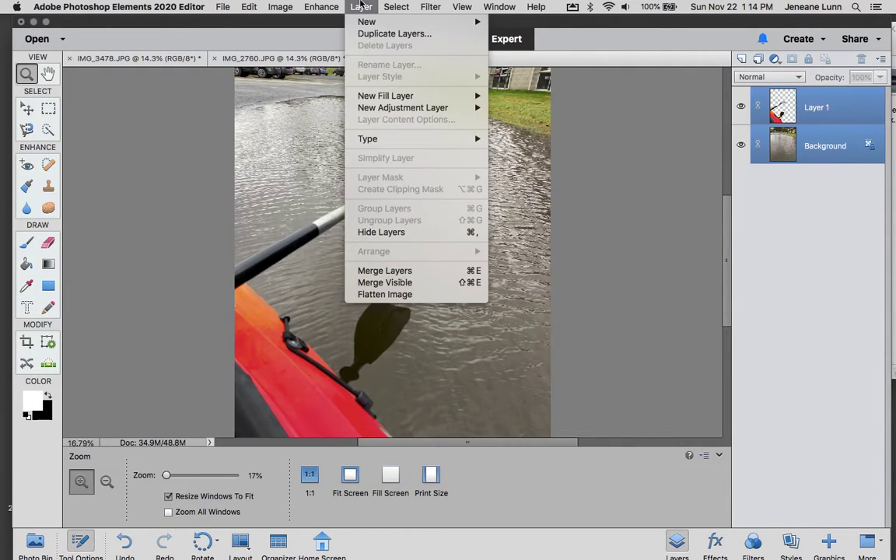
click(416, 272)
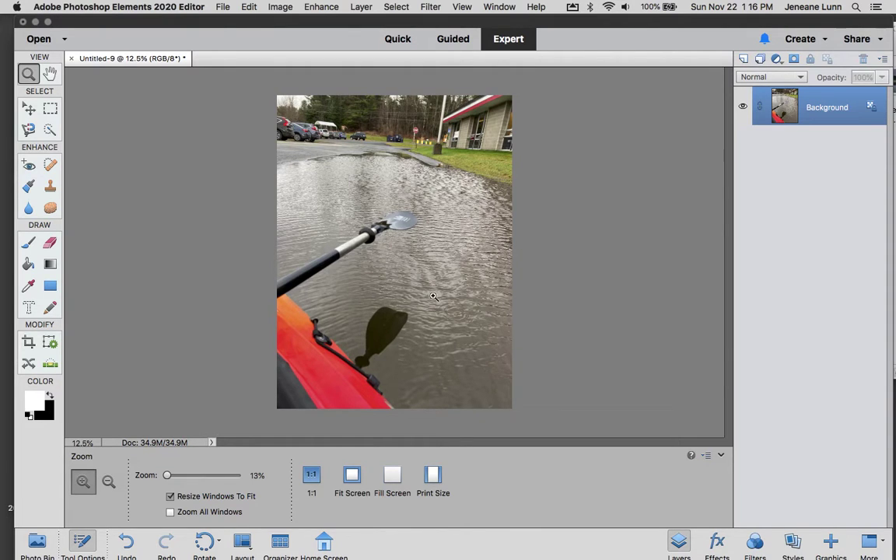
Step: Open IMG_2755.JPG from Finder in its own tab beside Untitled-9, then switch to the Guided Photomerge edits
drag(714, 27, 693, 160)
drag(620, 94, 470, 302)
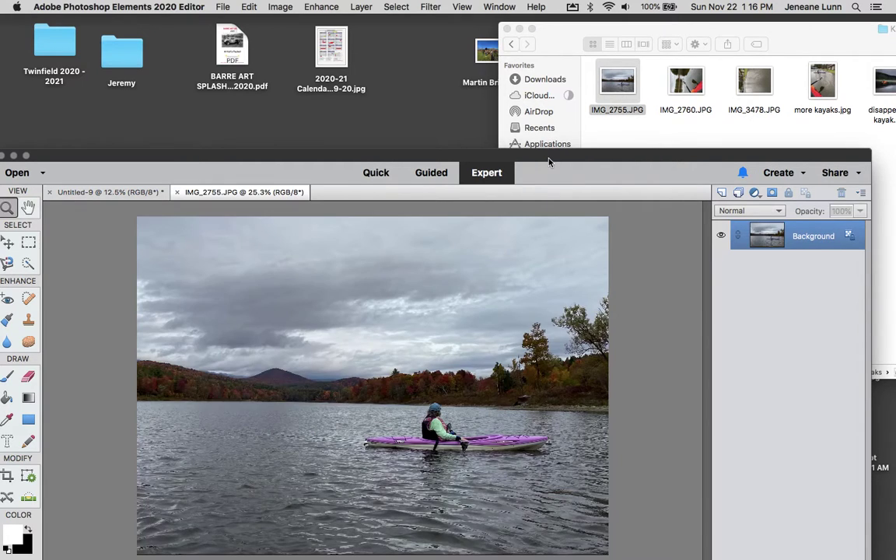
double_click(549, 158)
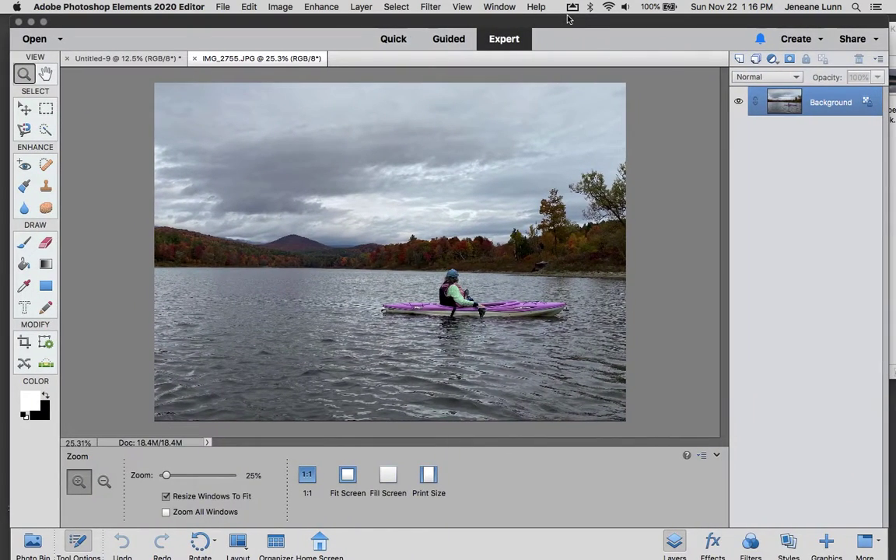
click(448, 40)
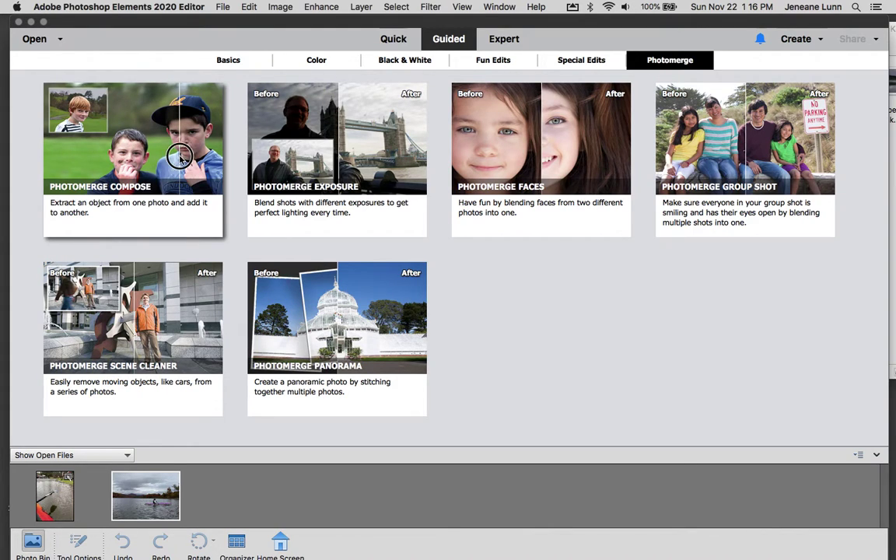
Step: Start Photomerge Compose with the kayaker photo as source, zoomed in on the kayak
click(180, 160)
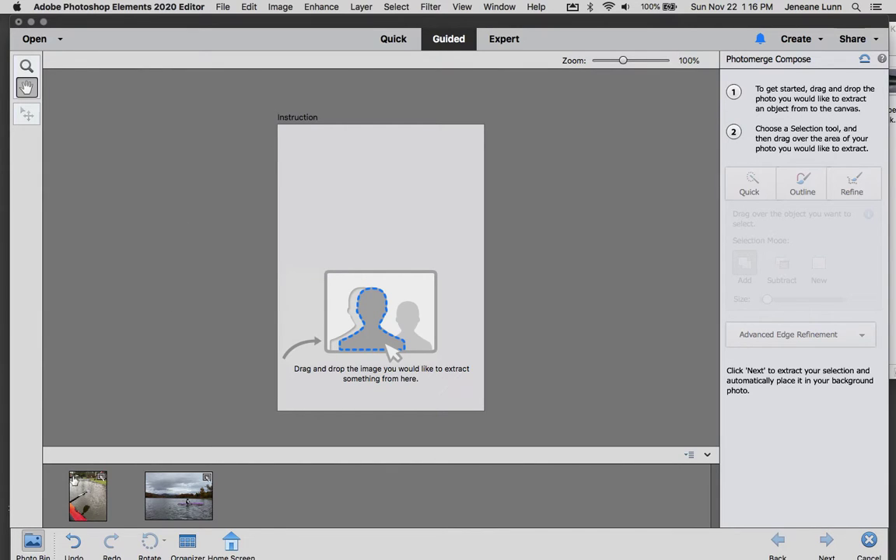
drag(179, 496, 370, 282)
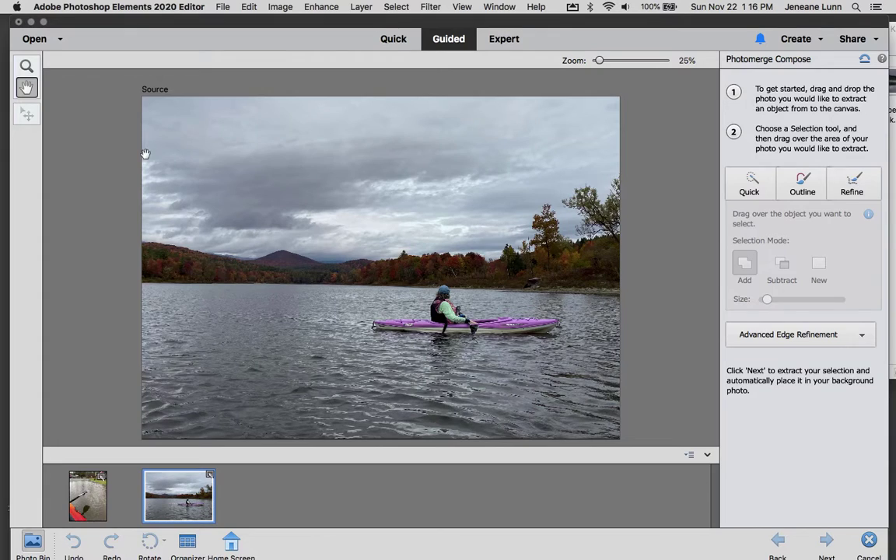
click(27, 67)
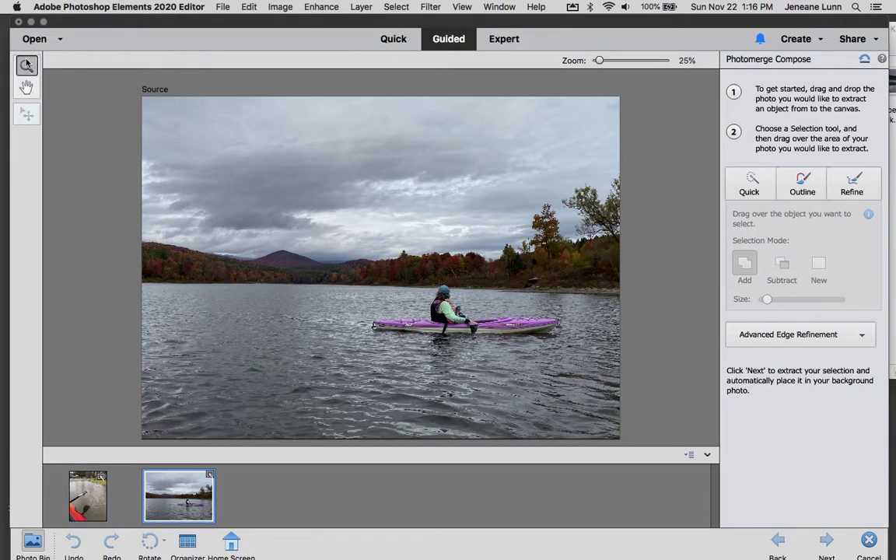
click(456, 325)
click(456, 325)
scroll(456, 325, up, 3)
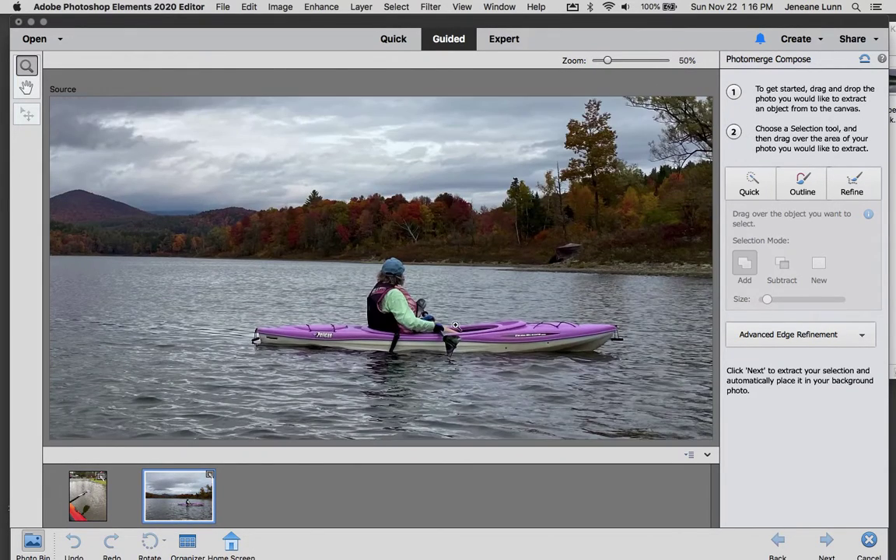
click(750, 181)
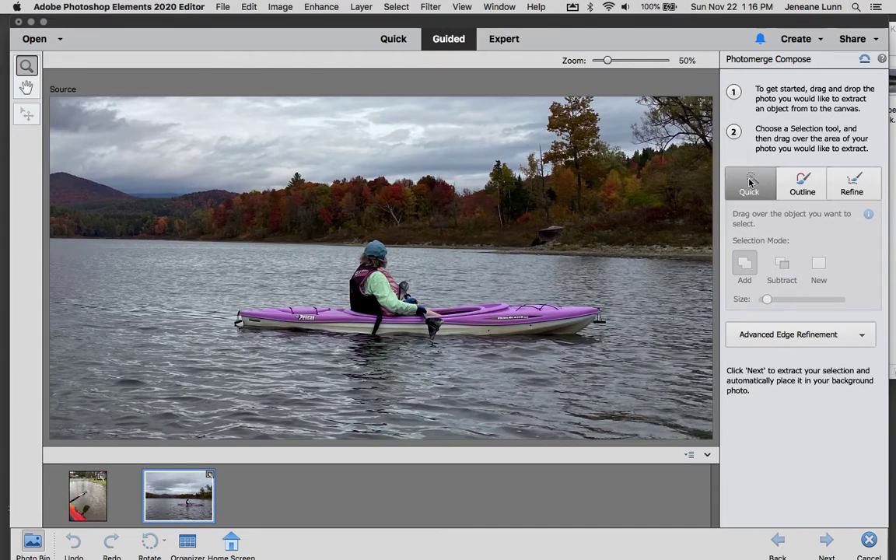
Step: Quick-select the paddler, purple kayak and water below, trimming the water above, then extract
mouse_move(375, 251)
mouse_down()
mouse_move(354, 276)
mouse_move(427, 311)
mouse_move(488, 320)
mouse_move(589, 314)
mouse_move(319, 312)
mouse_move(321, 327)
mouse_move(256, 312)
mouse_move(321, 317)
mouse_move(315, 285)
mouse_up()
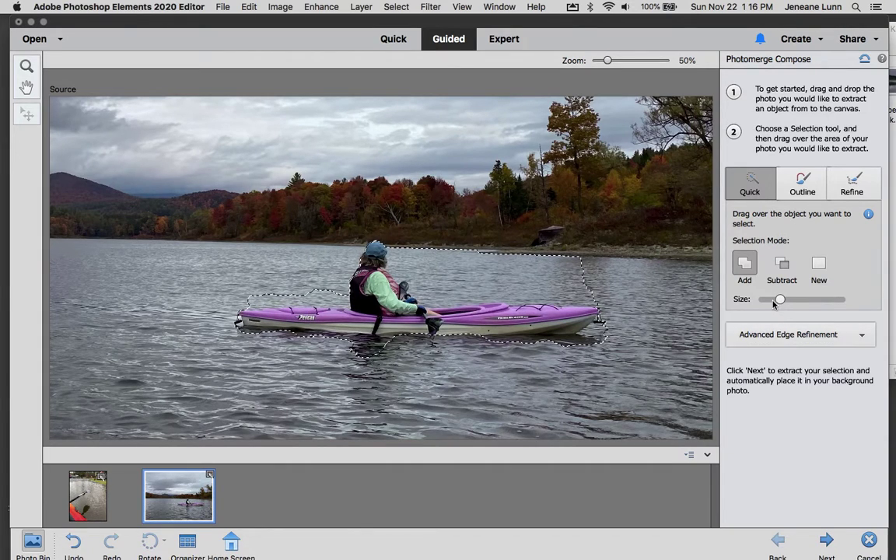
drag(781, 300, 771, 300)
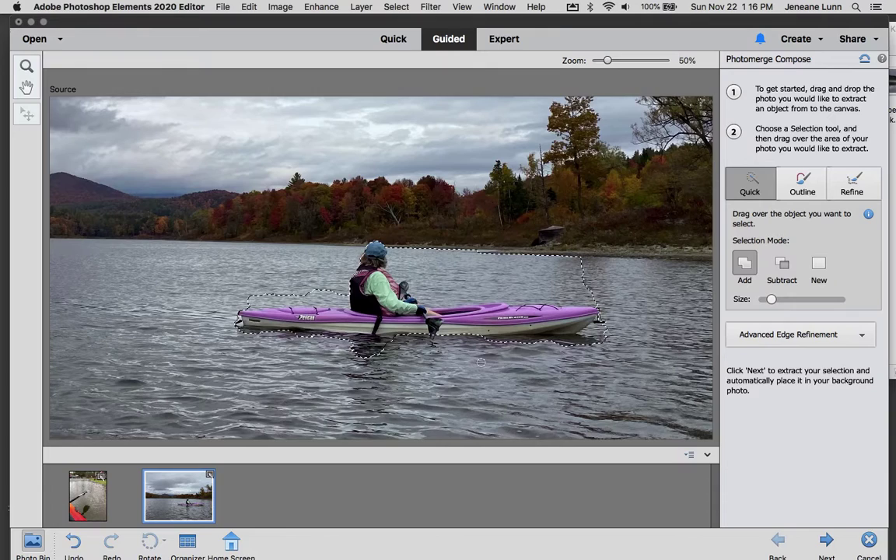
mouse_move(597, 291)
mouse_down()
mouse_move(430, 296)
mouse_move(497, 242)
mouse_move(567, 255)
mouse_move(591, 302)
mouse_up()
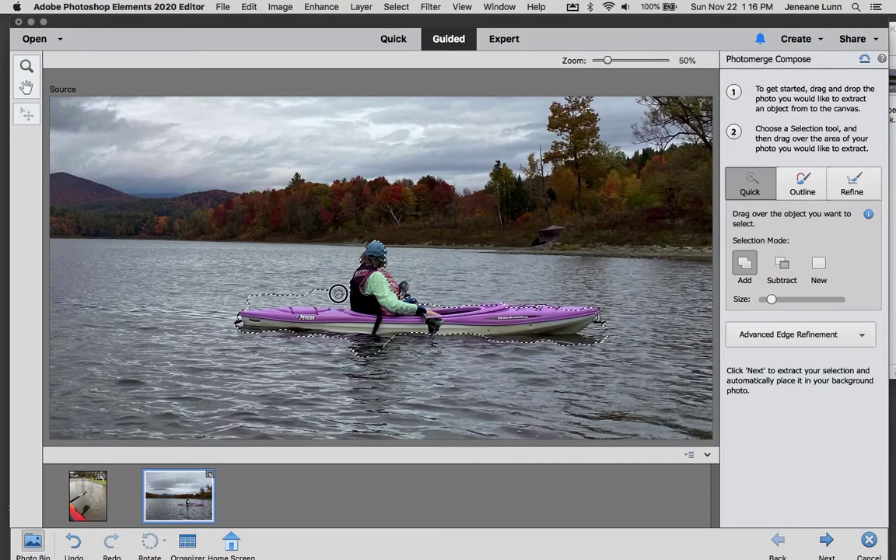
mouse_move(265, 304)
mouse_down()
mouse_move(250, 302)
mouse_move(296, 272)
mouse_move(306, 284)
mouse_up()
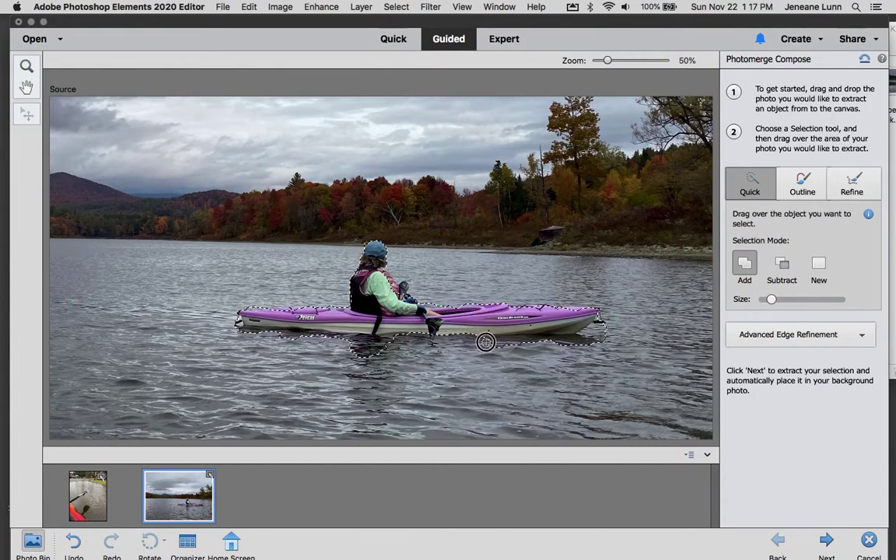
mouse_move(419, 335)
mouse_down()
mouse_move(382, 351)
mouse_move(380, 400)
mouse_up()
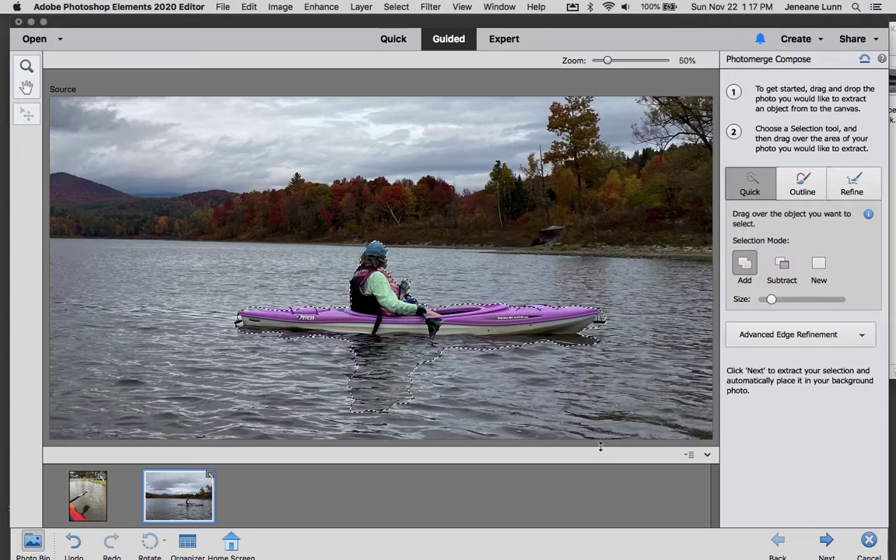
click(825, 542)
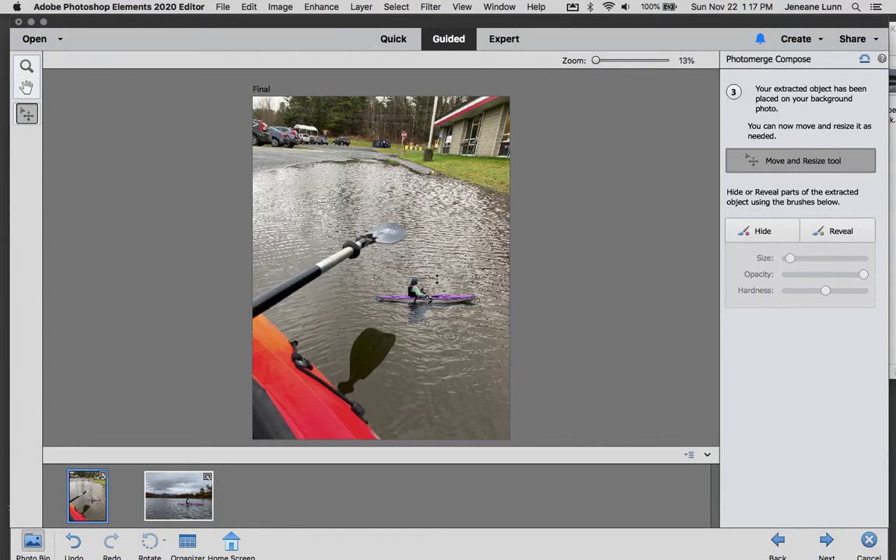
Step: Move the kayaker up and left in the puddle, resize it smaller, and commit the transform
drag(426, 298, 346, 197)
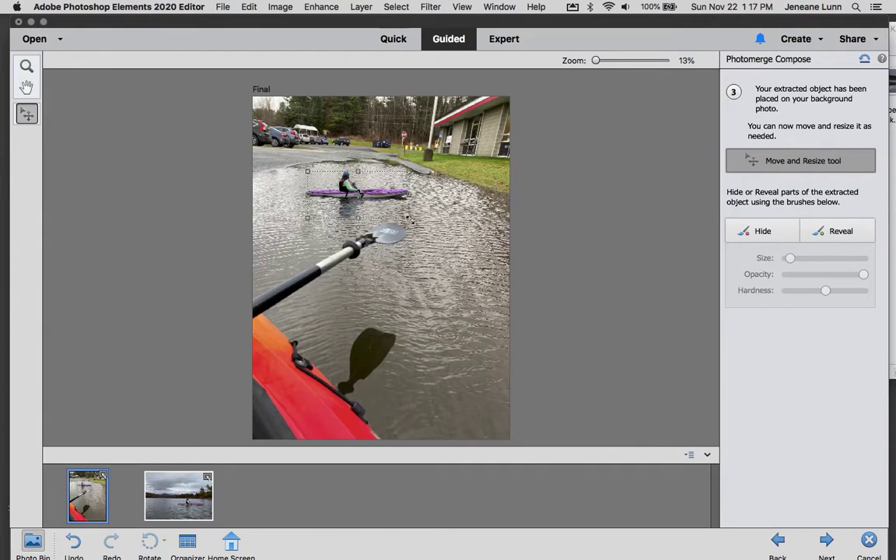
drag(411, 221, 455, 240)
mouse_move(355, 202)
mouse_down()
mouse_move(340, 201)
mouse_move(402, 210)
mouse_move(329, 186)
mouse_move(345, 193)
mouse_up()
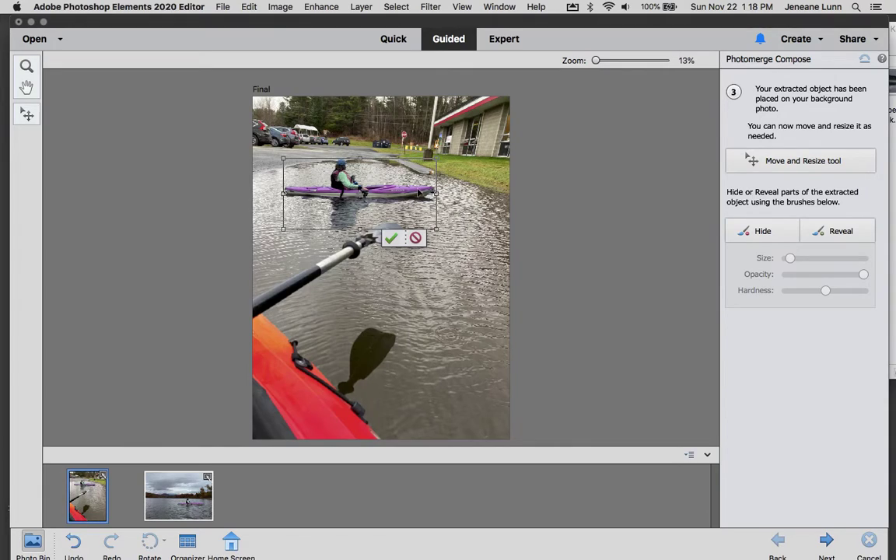
drag(400, 181, 401, 187)
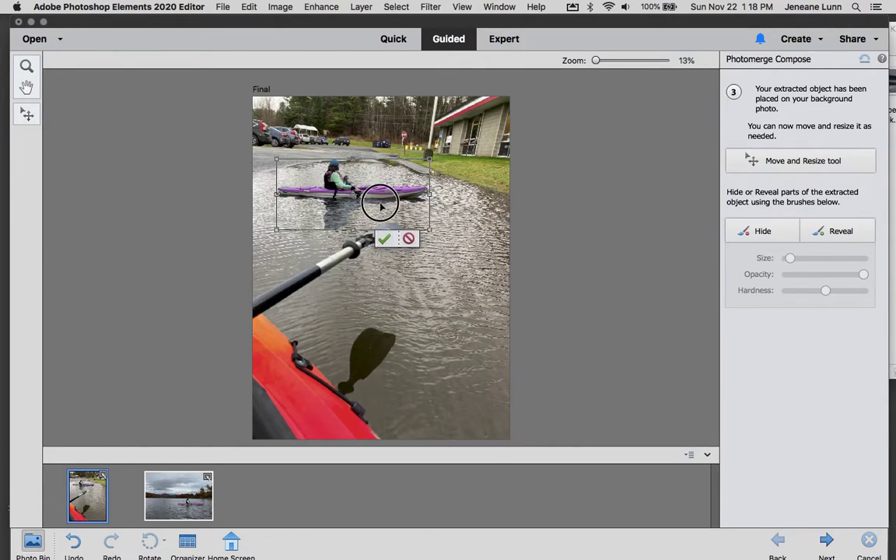
drag(380, 200, 380, 200)
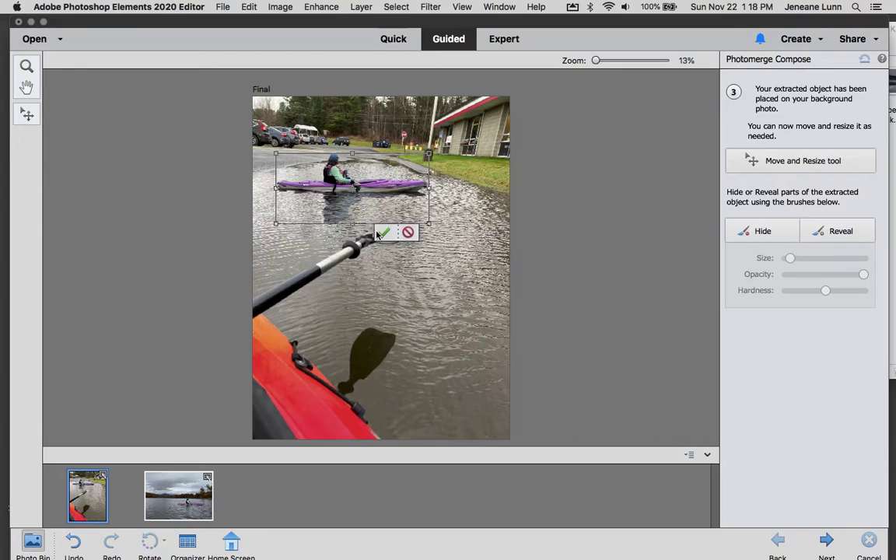
drag(428, 222, 412, 217)
drag(380, 181, 380, 181)
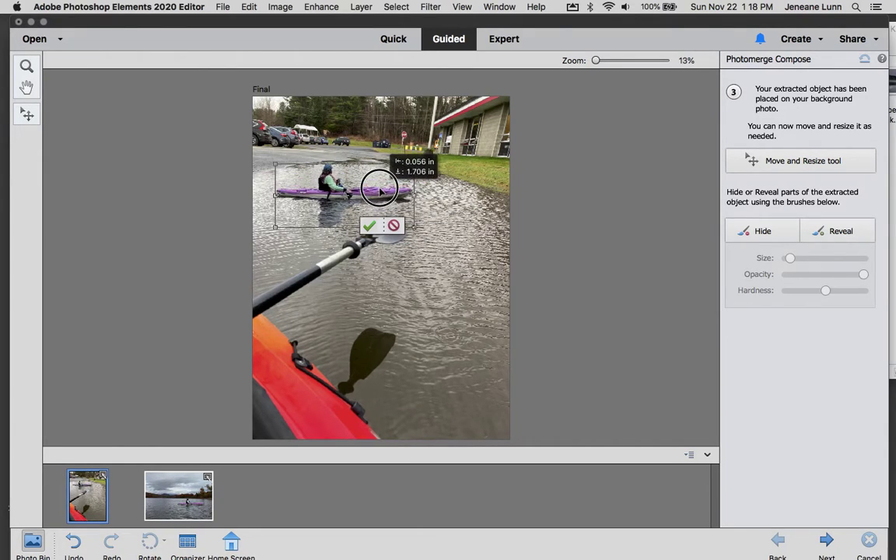
drag(379, 189, 379, 191)
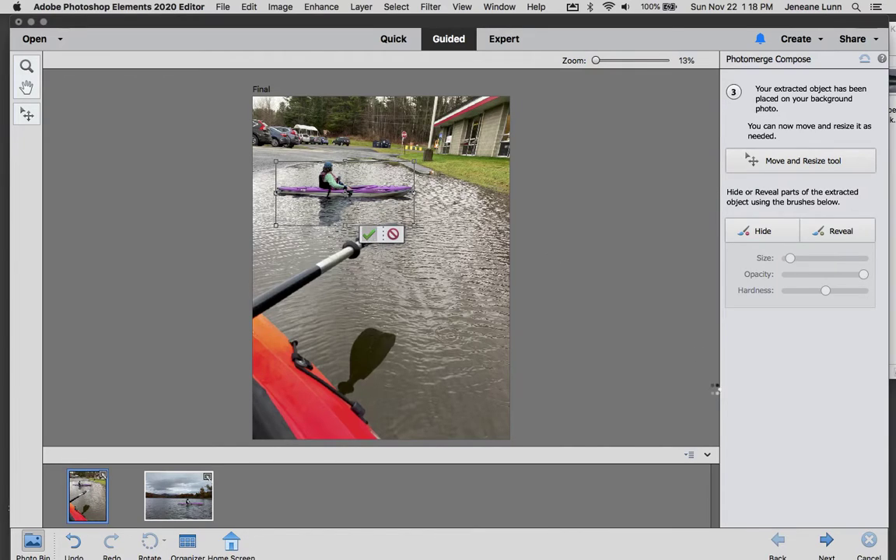
click(369, 234)
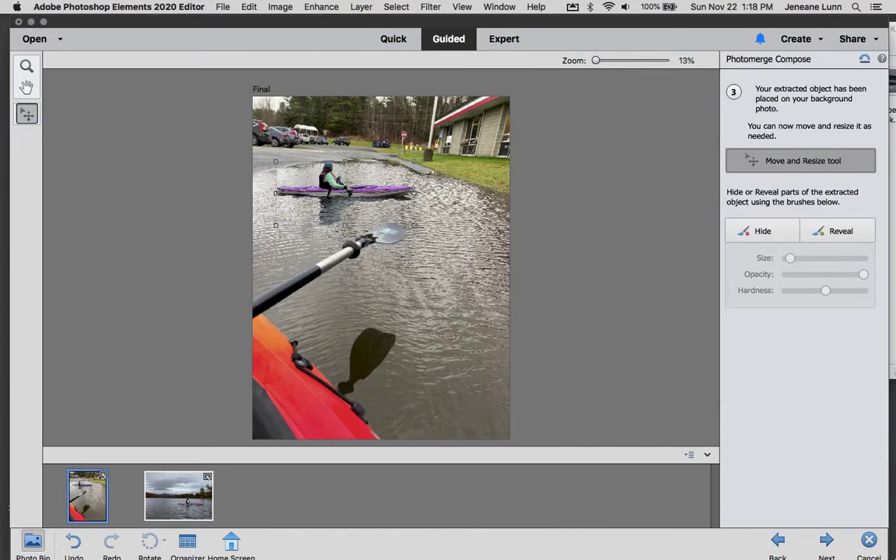
Step: Skip the tone-matching step, finish the compose, and continue in Expert mode
click(828, 540)
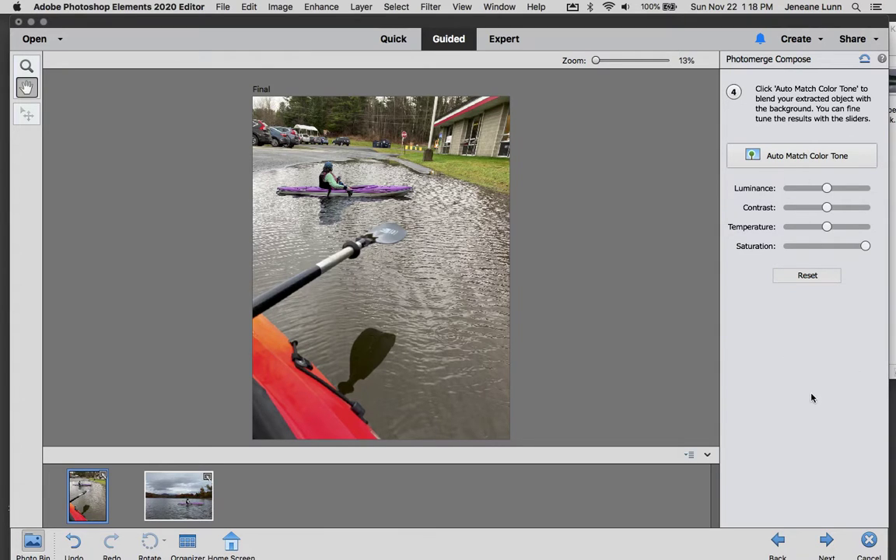
click(828, 540)
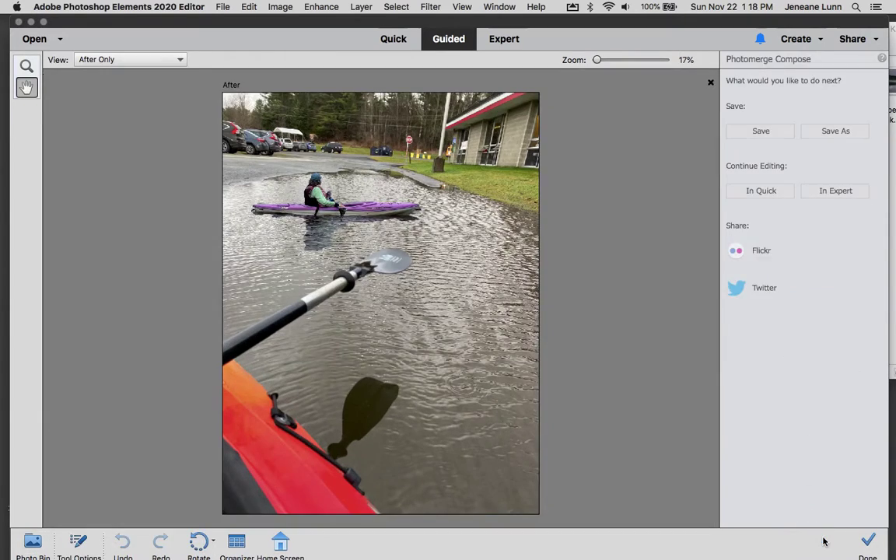
click(836, 191)
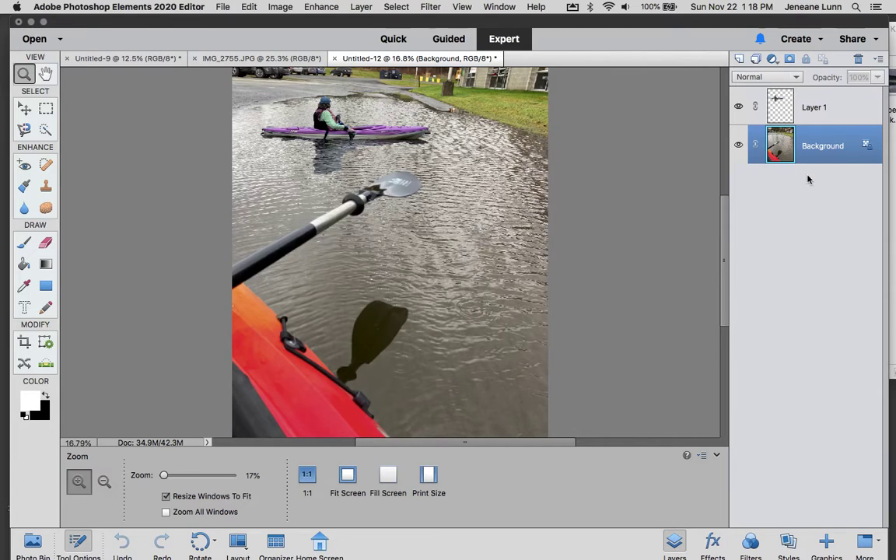
Step: Duplicate the Background layer to create a Background copy
right_click(783, 154)
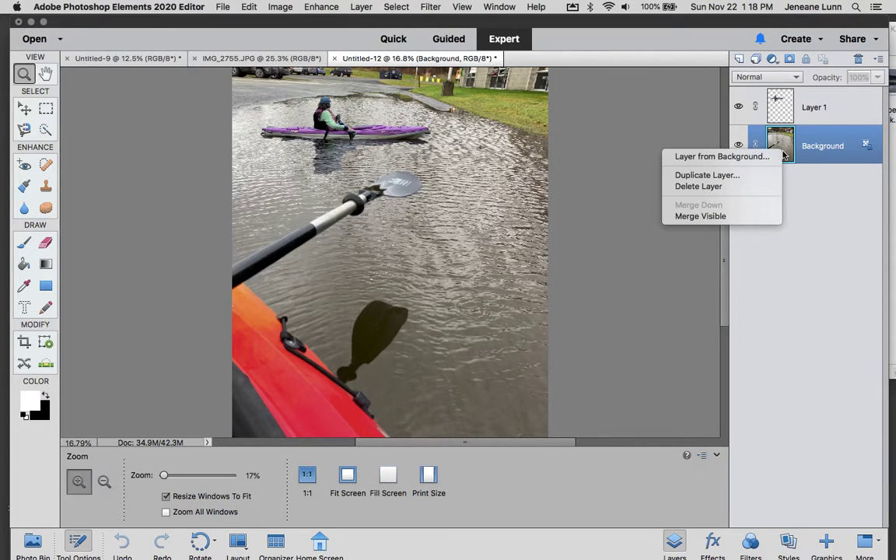
click(735, 176)
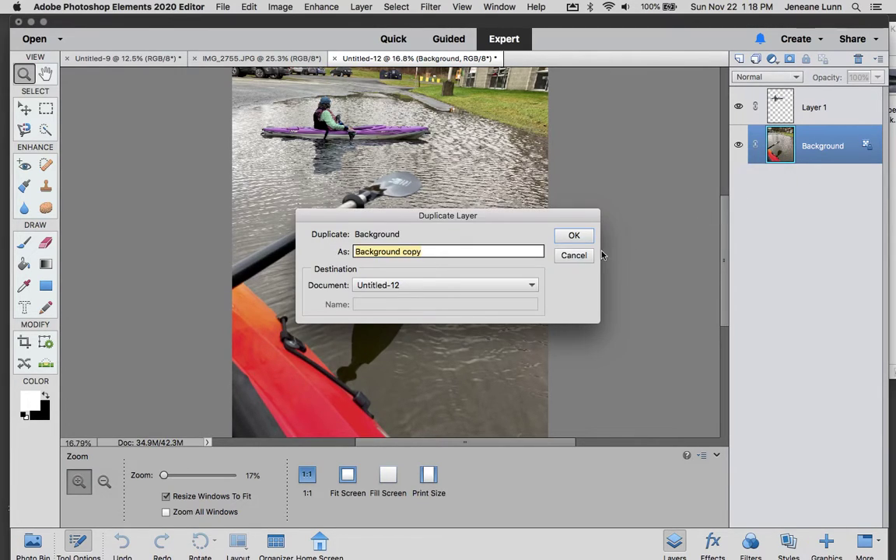
click(580, 235)
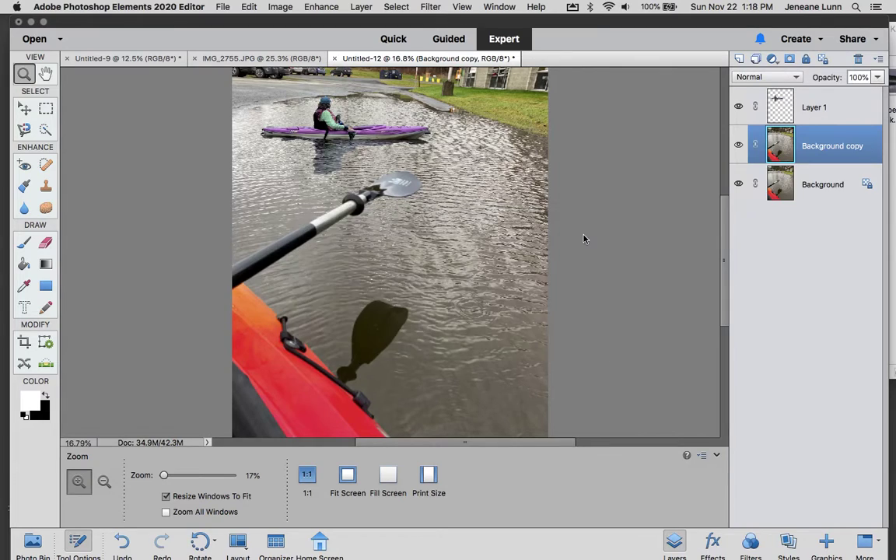
Step: Make Layer 1 active and zoom in on the kayak
click(783, 109)
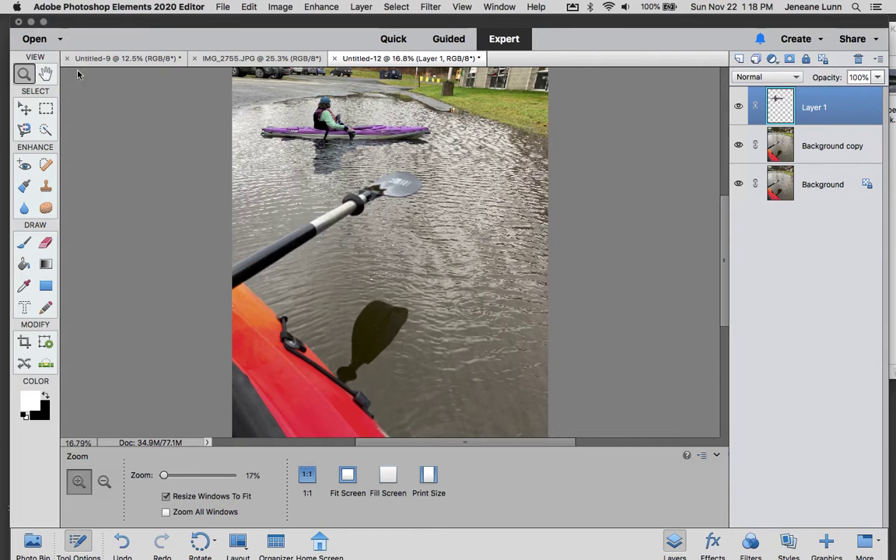
click(313, 137)
click(346, 150)
scroll(346, 150, up, 5)
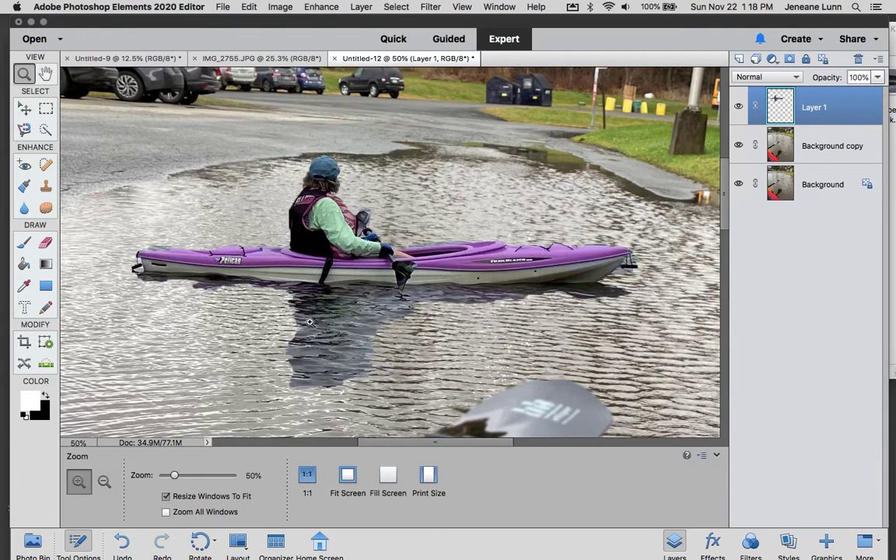
Step: Quick-select the reflection under the kayak, subtracting the hull edges with Alt
click(45, 130)
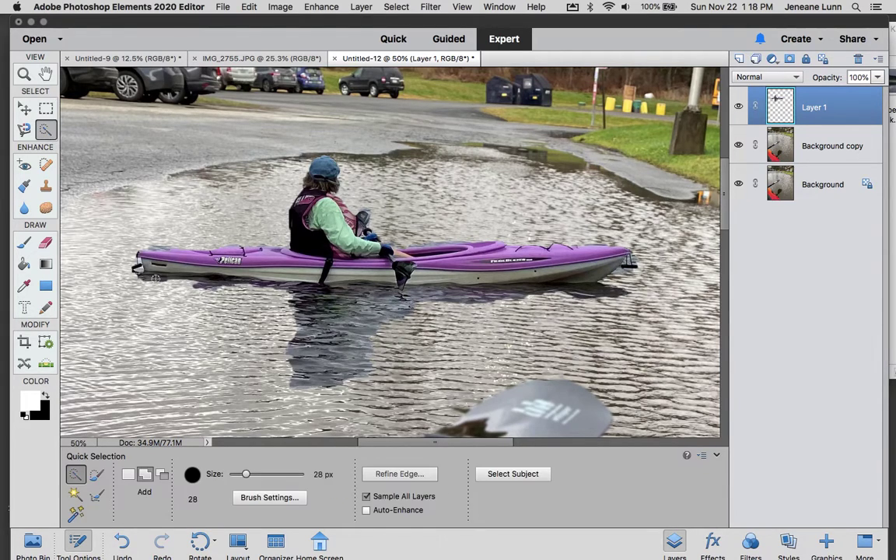
mouse_move(146, 276)
mouse_down()
mouse_move(256, 291)
mouse_move(322, 313)
mouse_move(337, 338)
mouse_move(377, 308)
mouse_move(465, 314)
mouse_move(614, 295)
mouse_move(532, 290)
mouse_move(588, 293)
mouse_move(347, 336)
mouse_move(312, 356)
mouse_up()
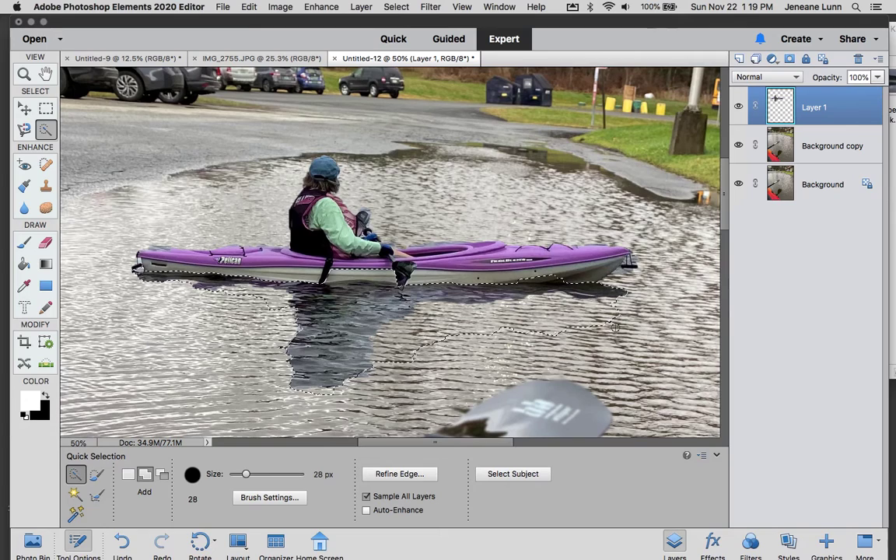
mouse_move(616, 327)
mouse_down()
mouse_move(472, 308)
mouse_move(433, 319)
mouse_move(397, 351)
mouse_move(430, 310)
mouse_move(579, 303)
mouse_move(629, 313)
mouse_move(568, 327)
mouse_move(617, 318)
mouse_move(537, 274)
mouse_up()
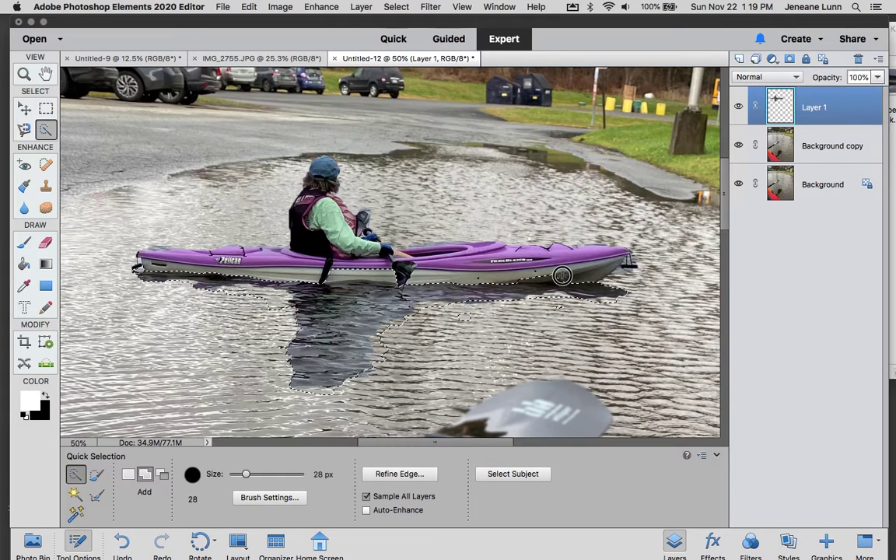
key(alt)
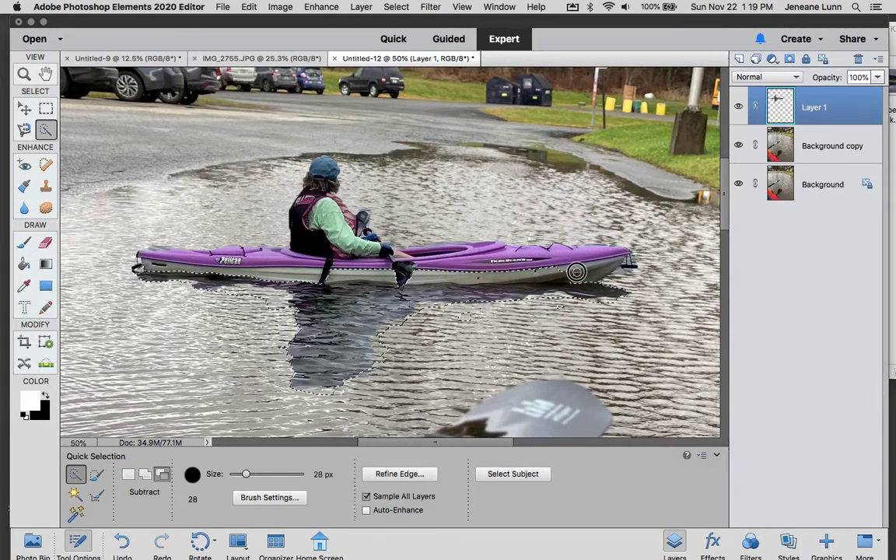
drag(500, 272, 554, 272)
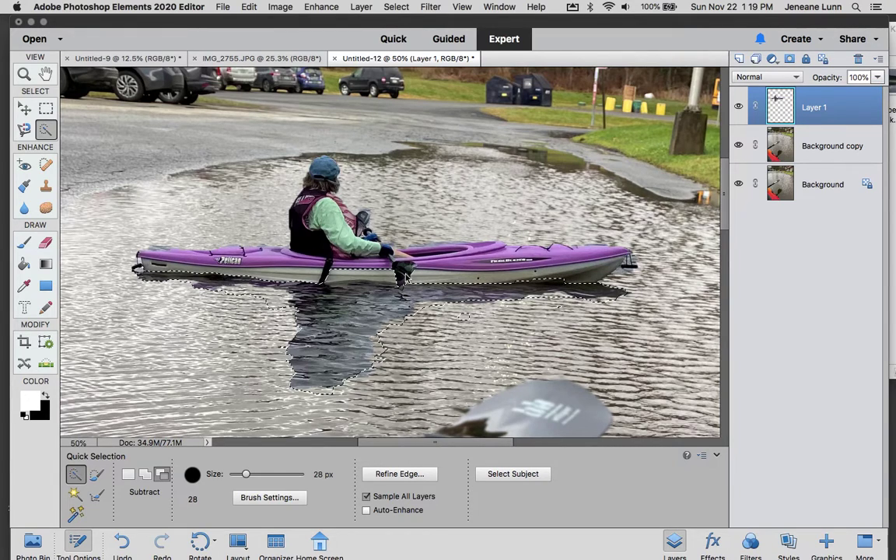
drag(404, 274, 281, 272)
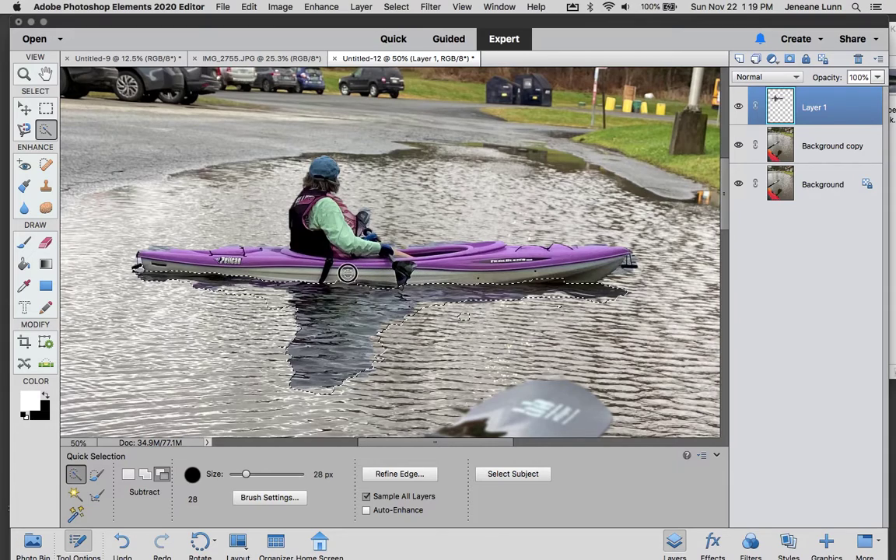
key(alt)
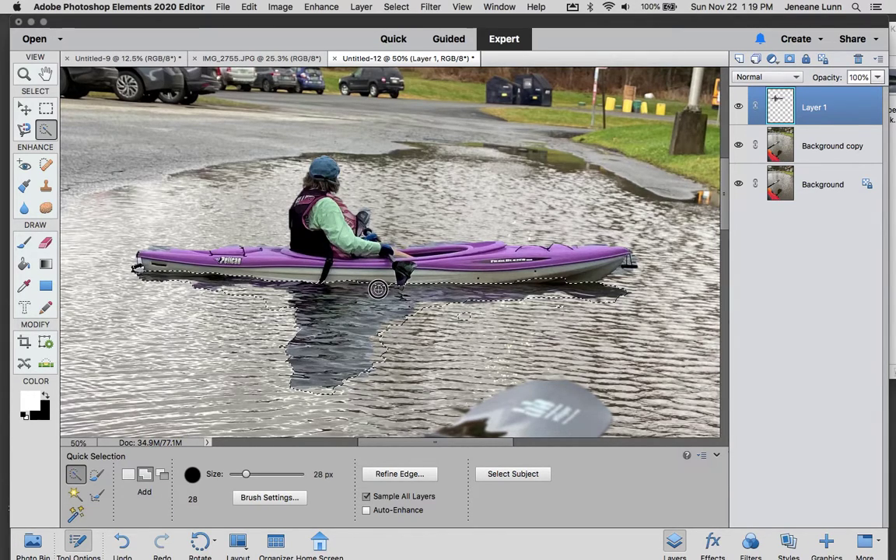
key(alt)
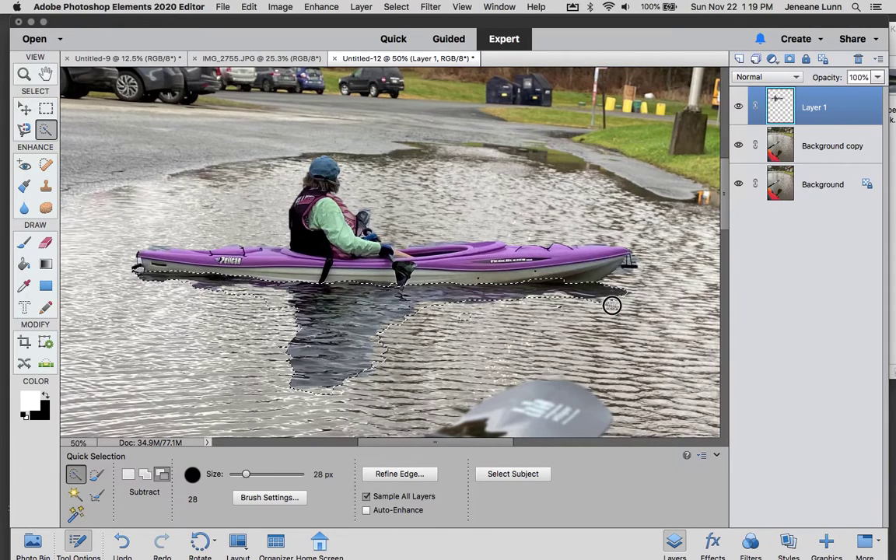
mouse_move(612, 305)
mouse_down()
mouse_move(558, 295)
mouse_move(529, 307)
mouse_up()
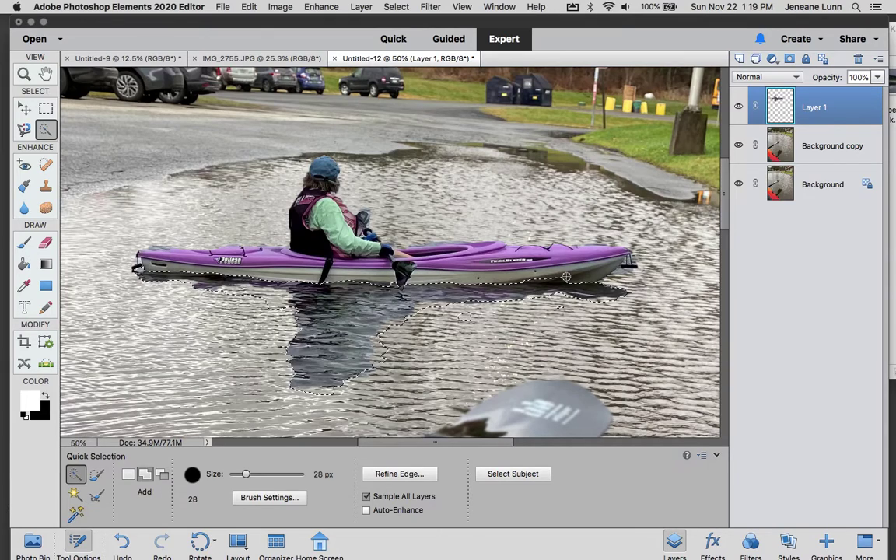
key(alt)
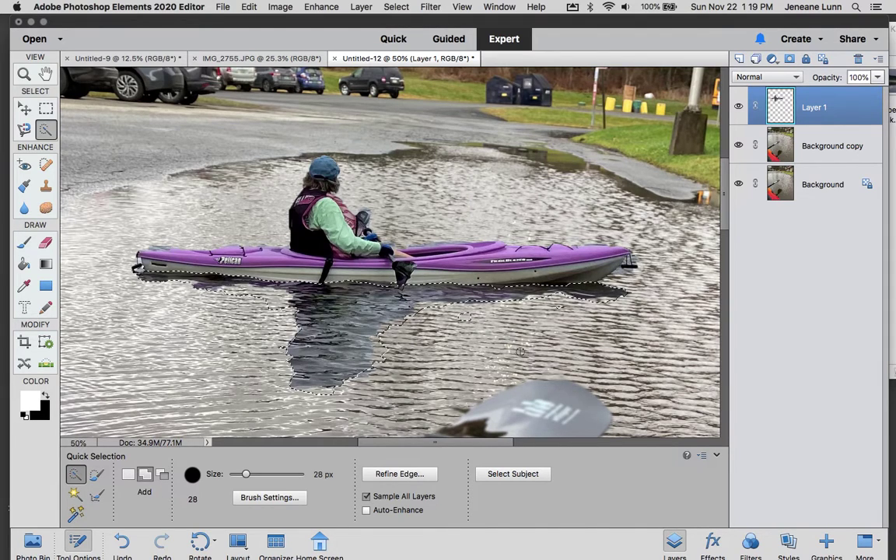
key(alt)
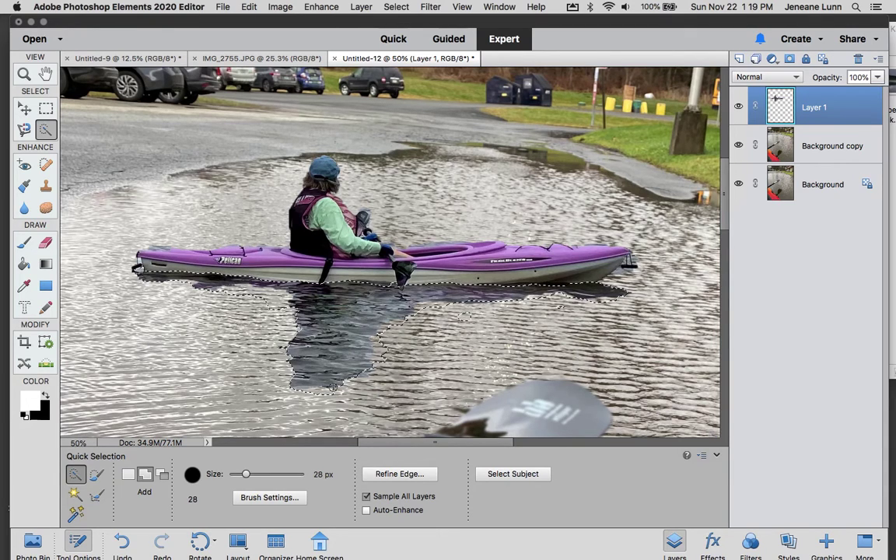
Step: Open Hue/Saturation on the selected water and lower saturation to -73, toggling Background copy to compare
click(326, 9)
mouse_move(346, 136)
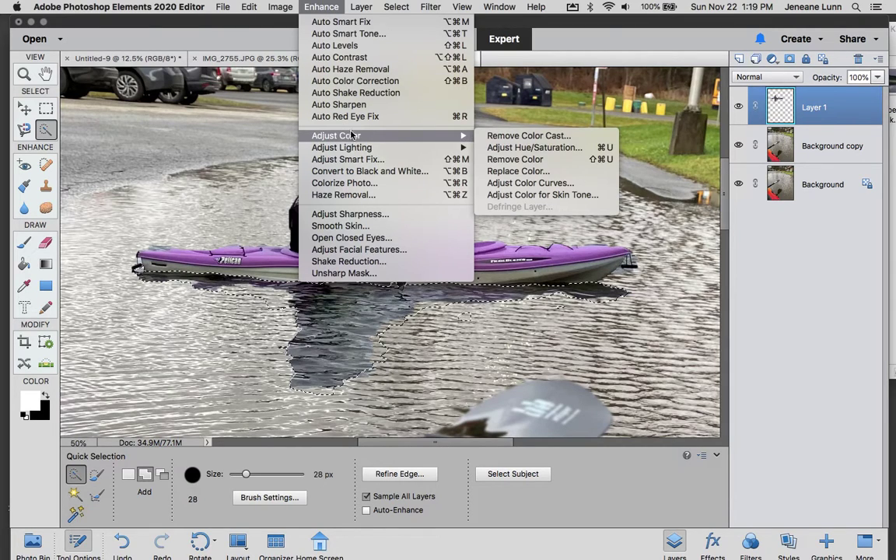
click(504, 148)
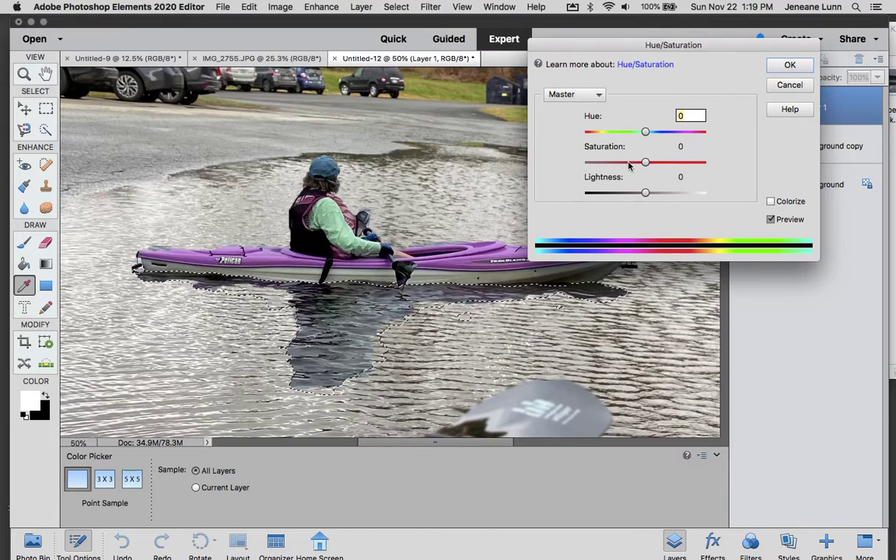
click(629, 162)
click(616, 163)
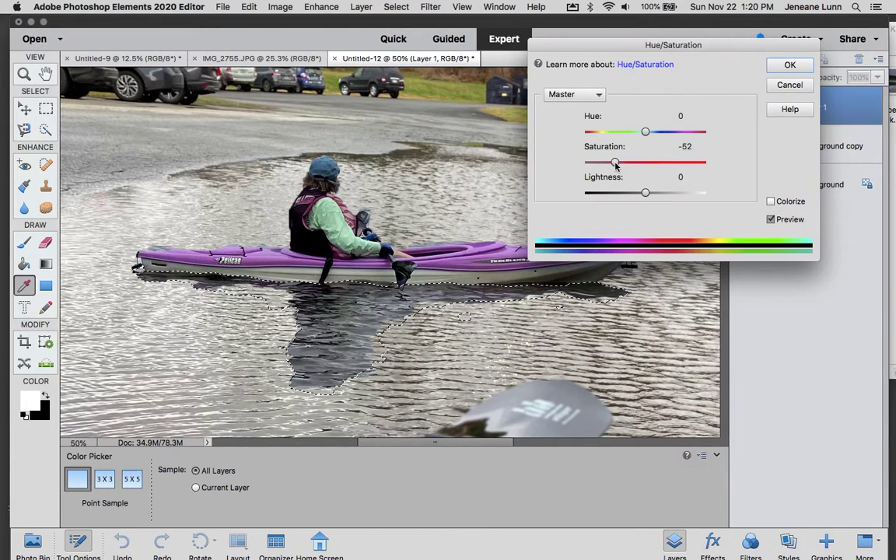
click(686, 147)
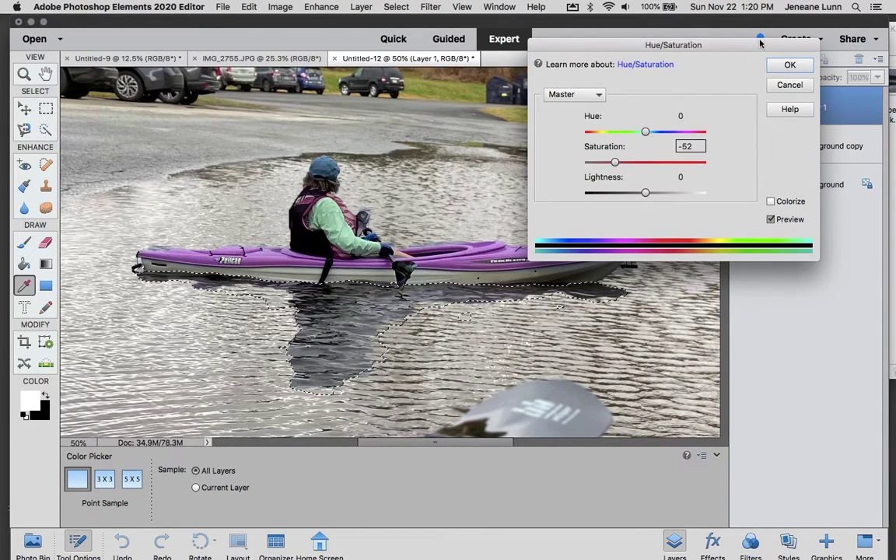
drag(760, 39, 806, 209)
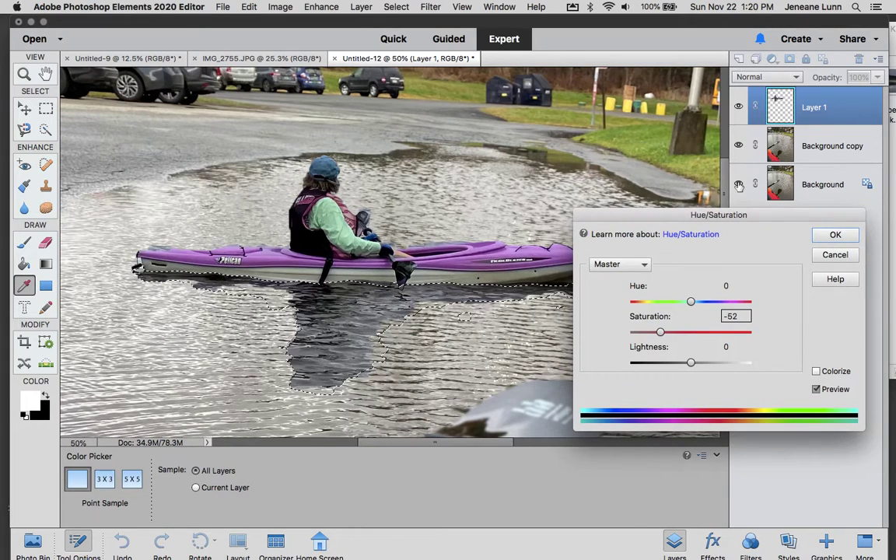
click(737, 146)
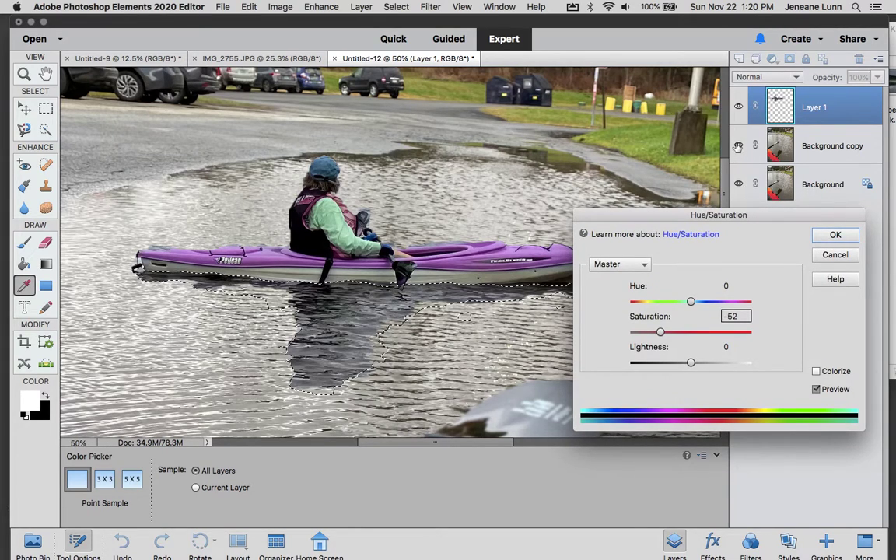
click(647, 333)
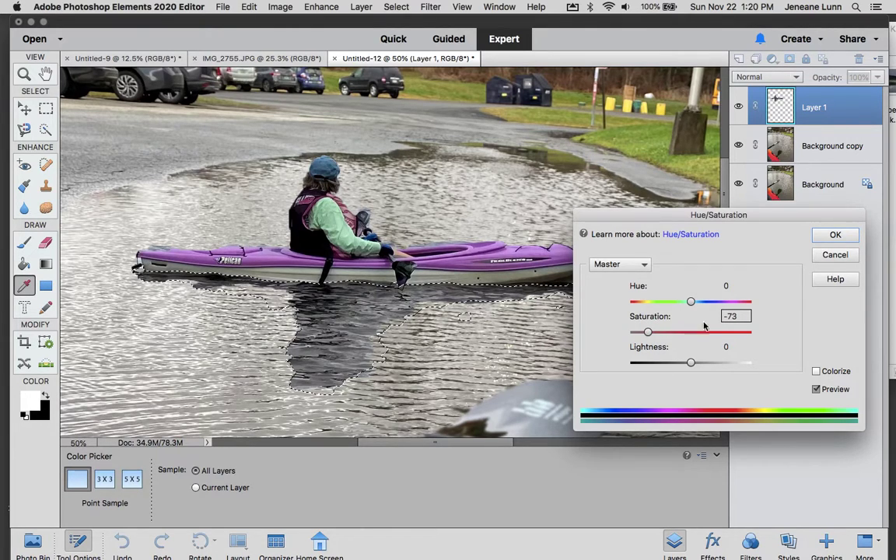
Step: Cancel the Hue/Saturation adjustment, then merge Background copy and Layer 1 with Layer > Merge Layers
click(832, 256)
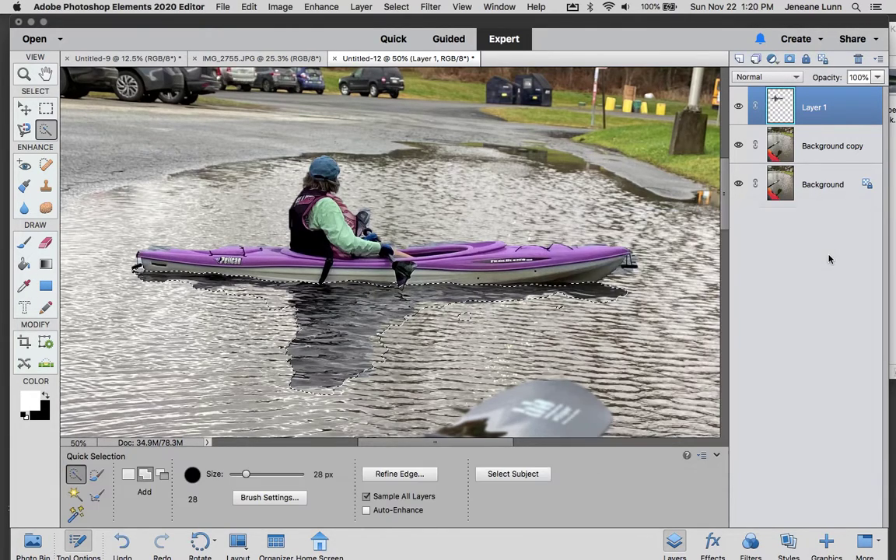
click(797, 153)
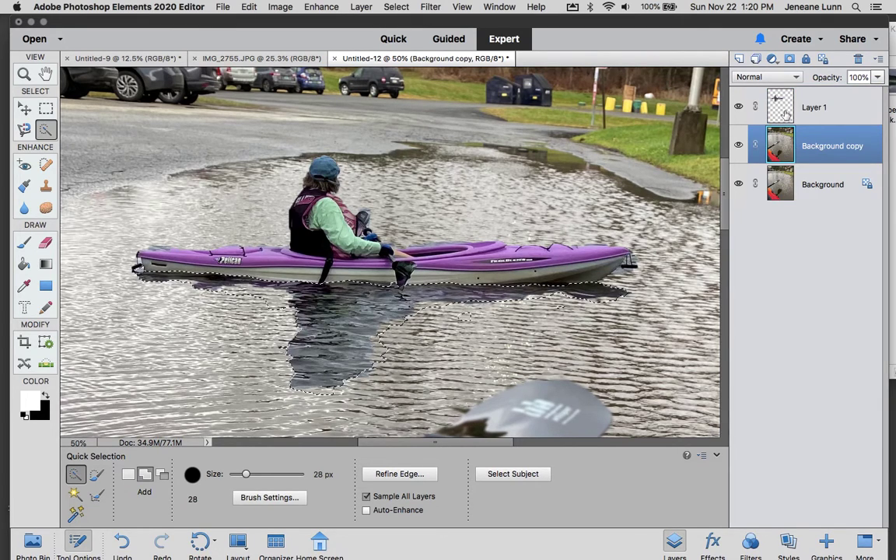
shift+click(786, 115)
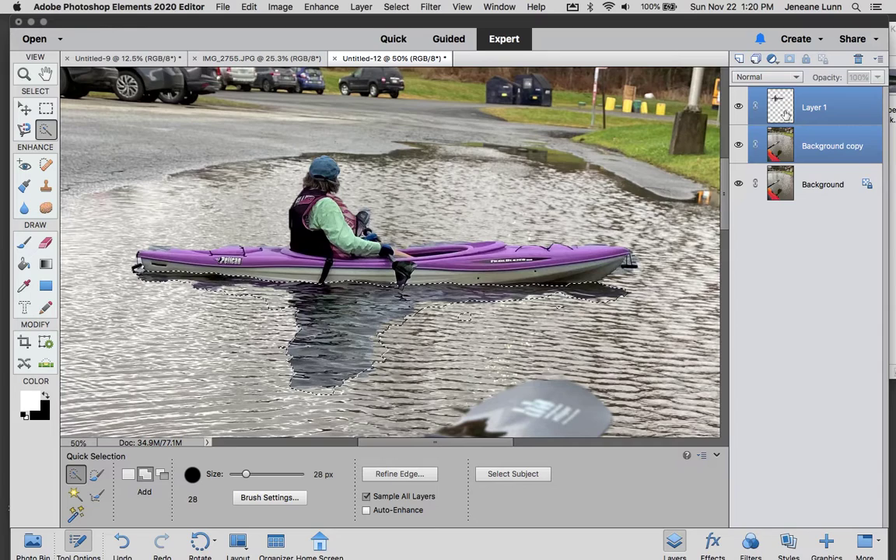
click(363, 8)
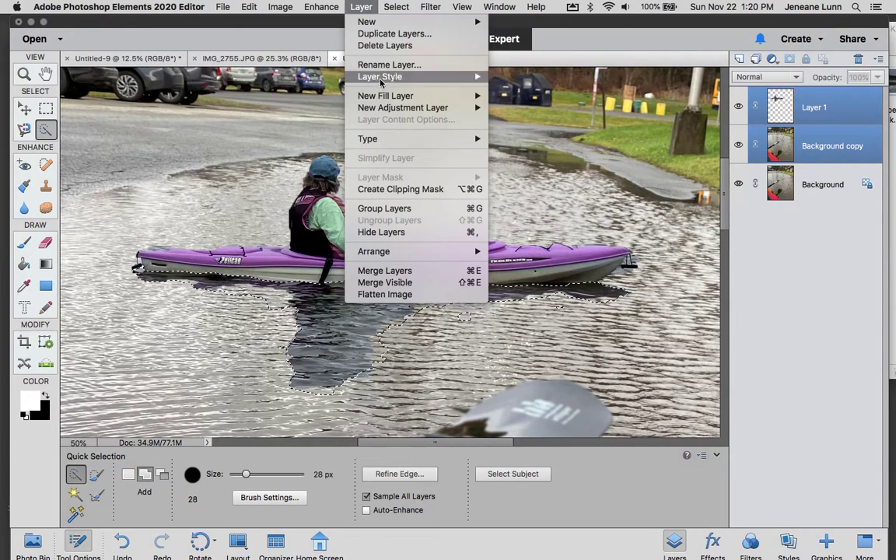
click(399, 272)
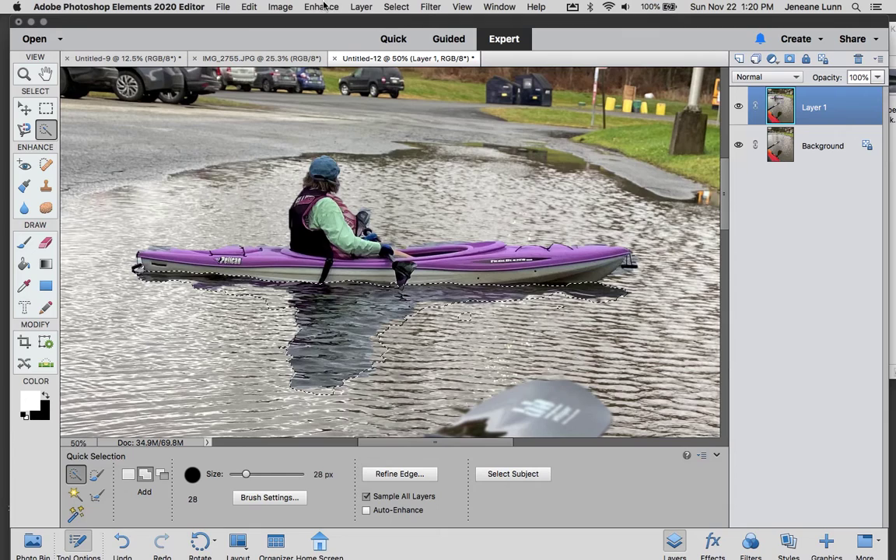
Step: Apply Hue/Saturation to the water patch: Hue +35, Saturation -68, Lightness +14
click(324, 7)
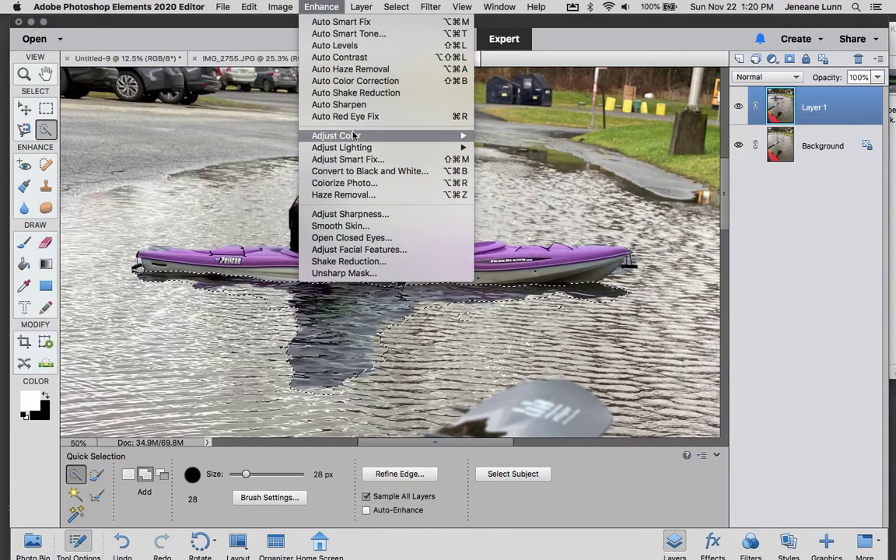
mouse_move(459, 142)
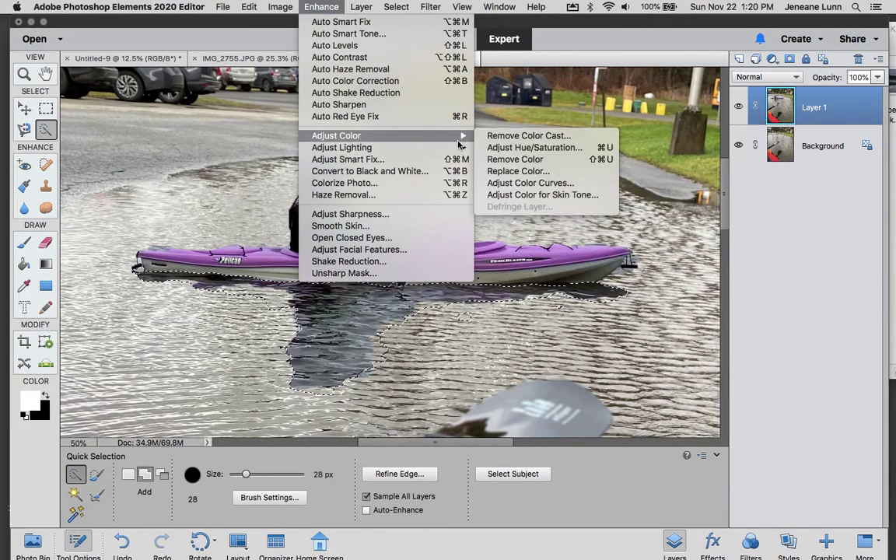
click(505, 148)
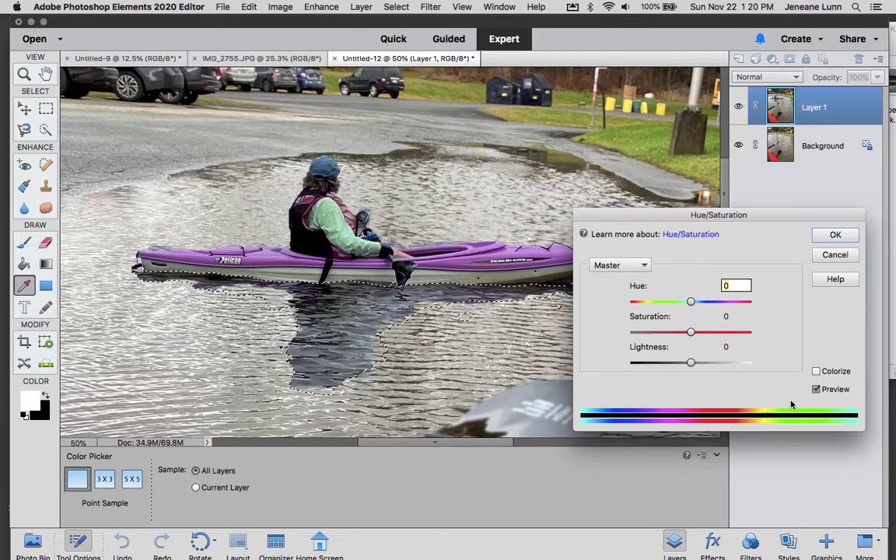
click(676, 332)
click(660, 332)
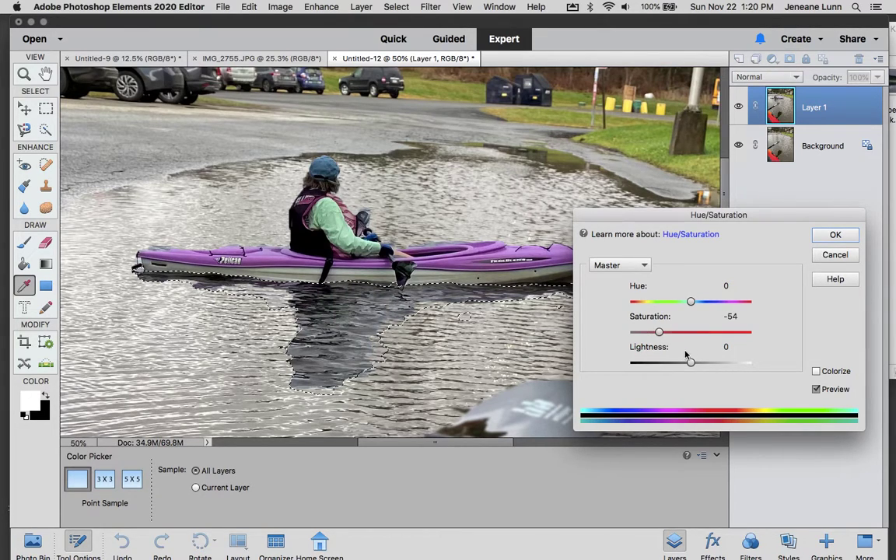
drag(691, 361, 666, 362)
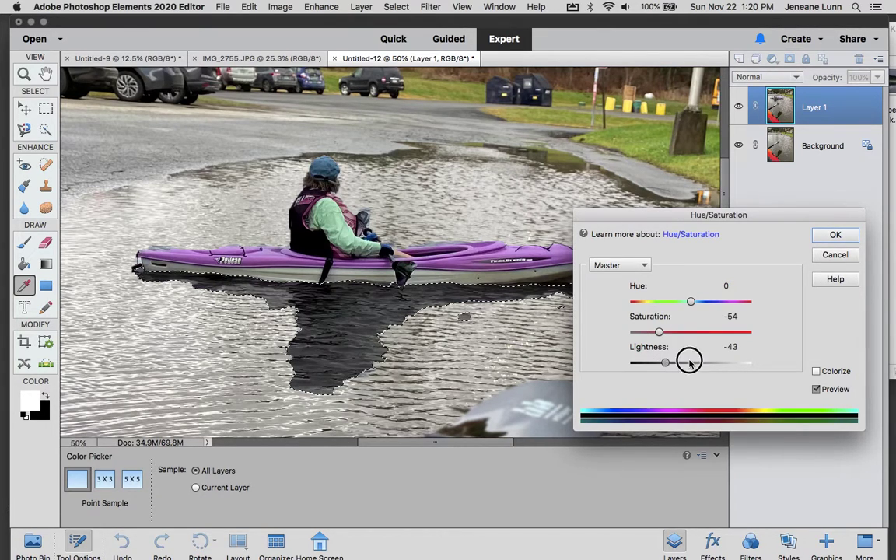
click(689, 362)
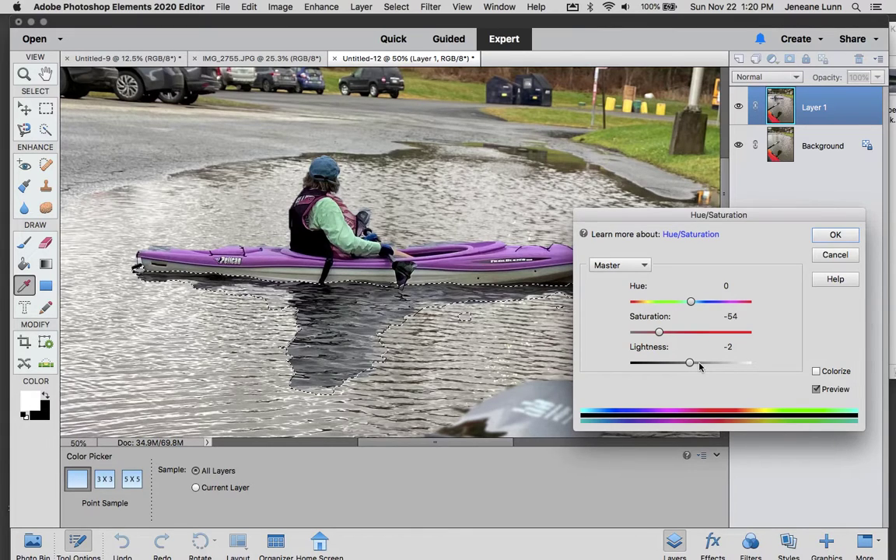
click(699, 363)
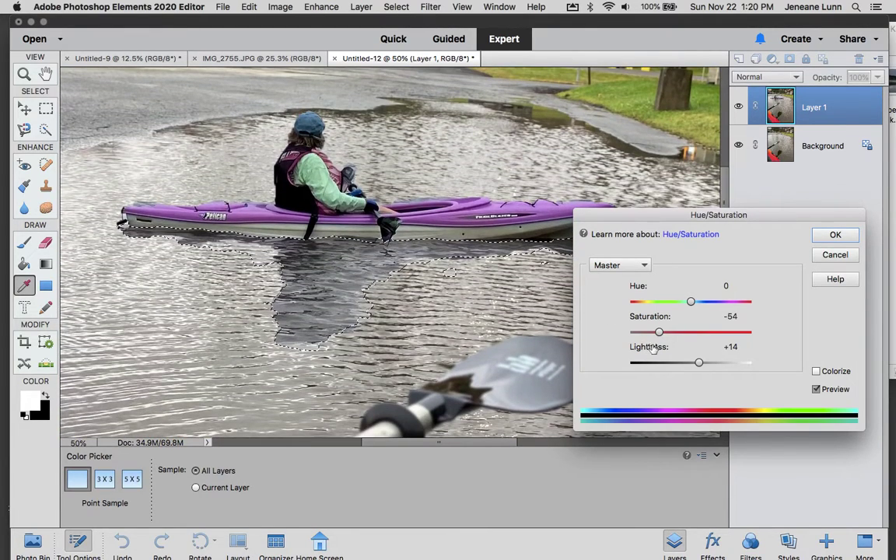
drag(658, 332, 652, 333)
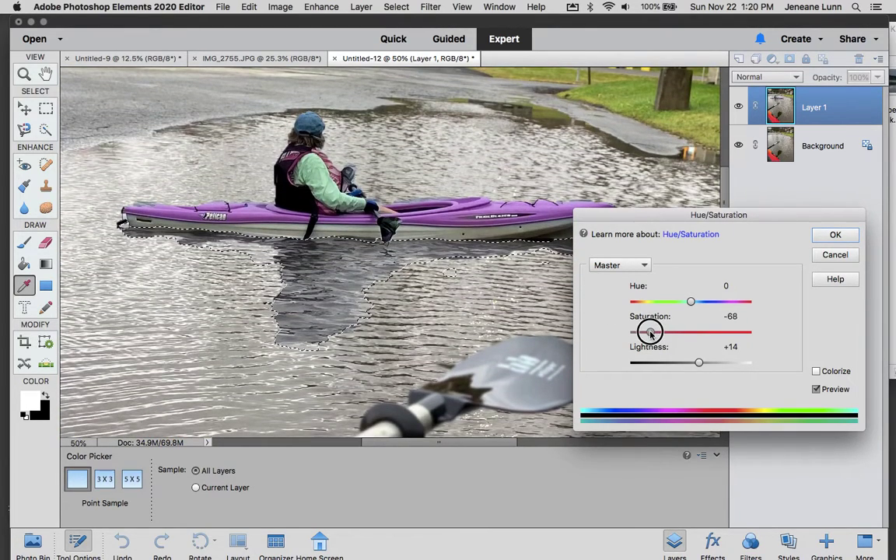
drag(691, 301, 713, 309)
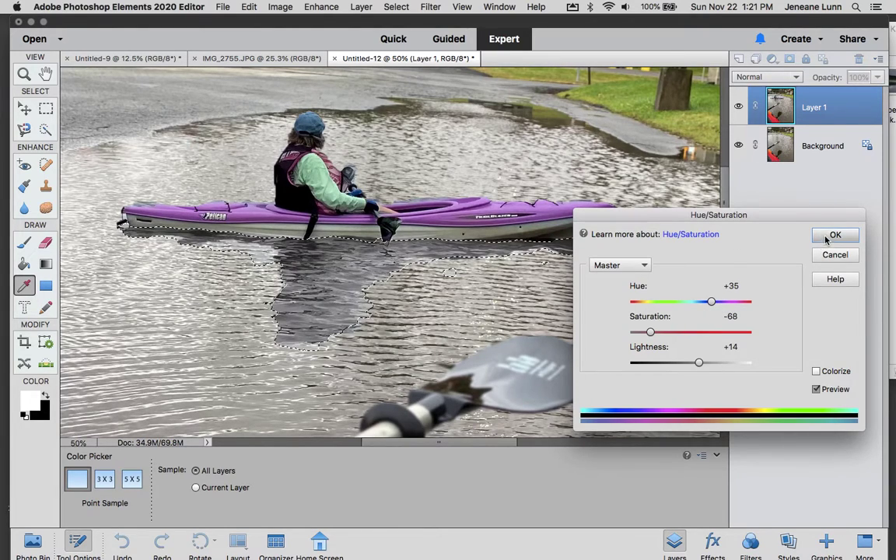
key(Return)
Step: Hide the Background layer and remove the selection with Select > Deselect
click(740, 146)
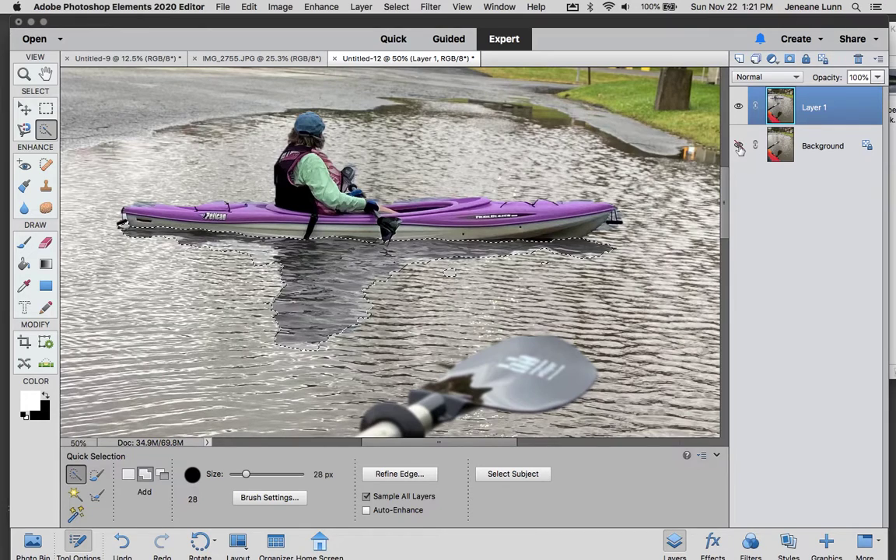
scroll(409, 259, up, 1)
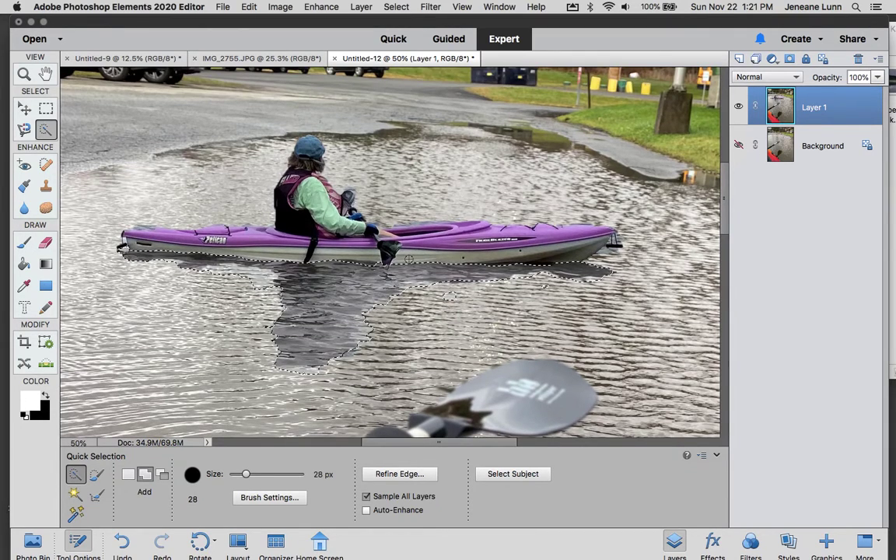
click(396, 7)
click(401, 34)
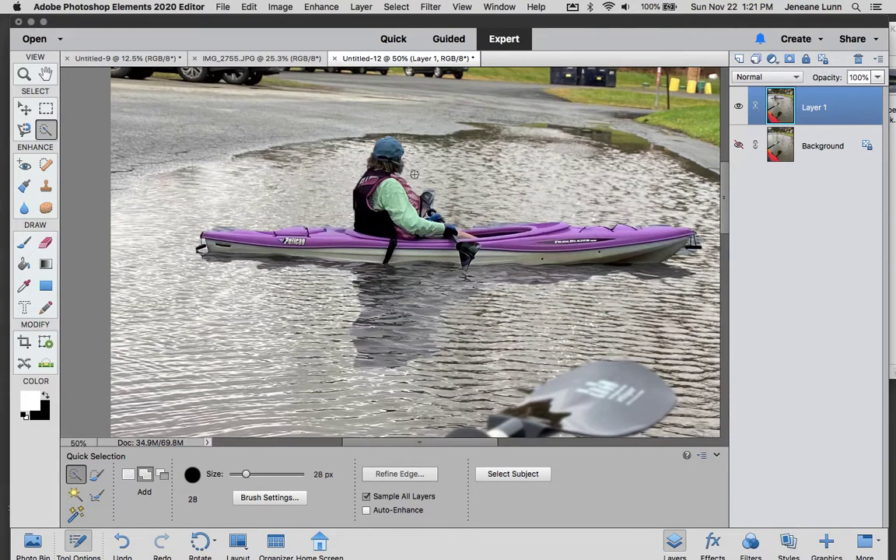
Step: With the Clone Stamp at 47% opacity, sample water near the bow and paint ripples over the water below the kayak
click(45, 187)
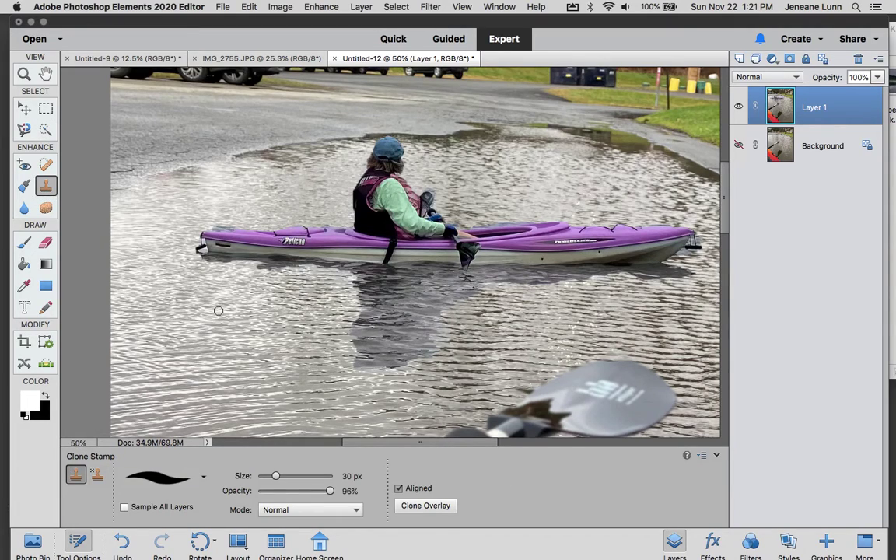
click(294, 491)
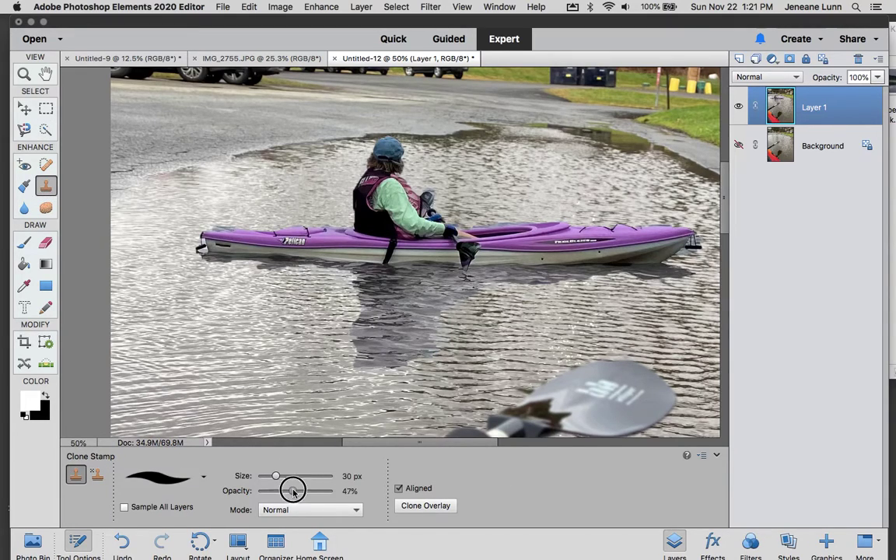
alt+click(204, 265)
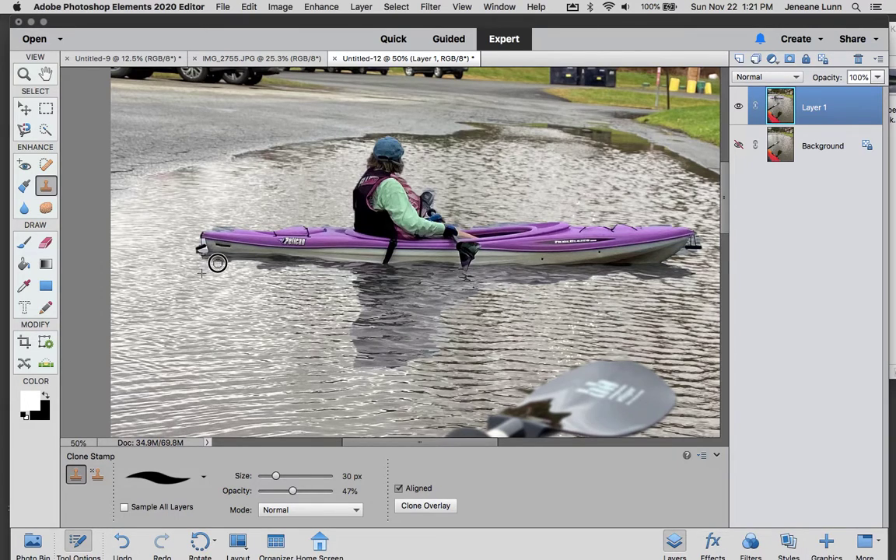
drag(216, 260, 314, 270)
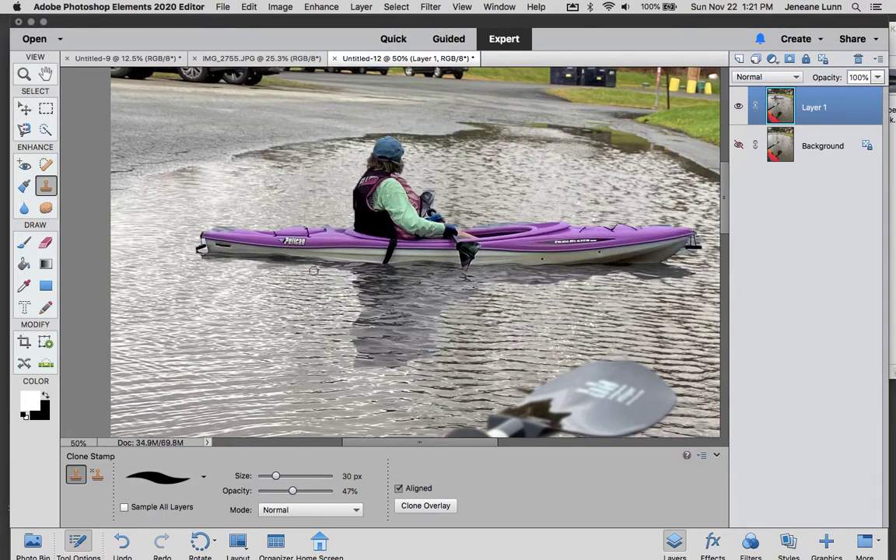
mouse_move(323, 271)
mouse_down()
mouse_move(362, 279)
mouse_move(343, 307)
mouse_move(362, 304)
mouse_move(326, 304)
mouse_up()
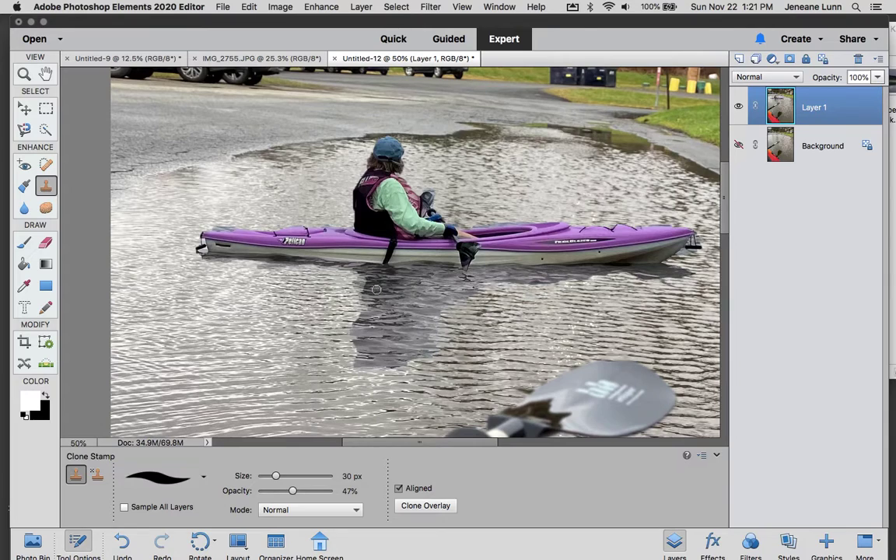
mouse_move(365, 279)
mouse_down()
mouse_move(337, 332)
mouse_move(356, 332)
mouse_move(348, 317)
mouse_move(360, 315)
mouse_move(319, 364)
mouse_move(352, 348)
mouse_move(358, 362)
mouse_move(385, 365)
mouse_move(449, 357)
mouse_up()
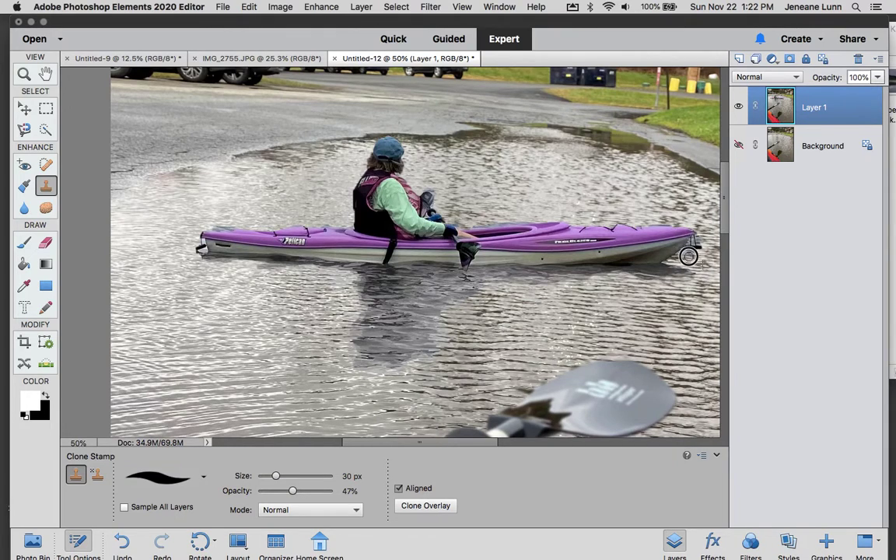
Step: Raise Clone Stamp opacity to 98% and repaint the kayak's waterline edge with sampled water
click(332, 491)
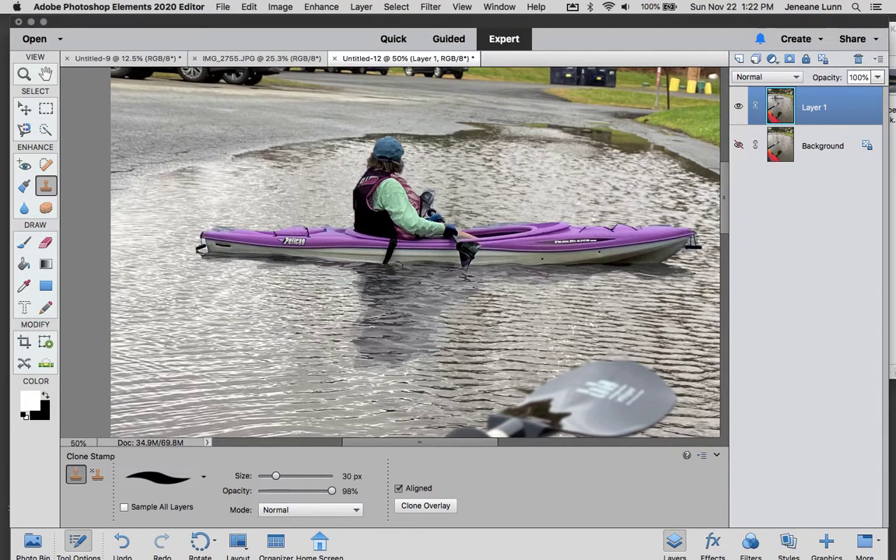
alt+click(372, 257)
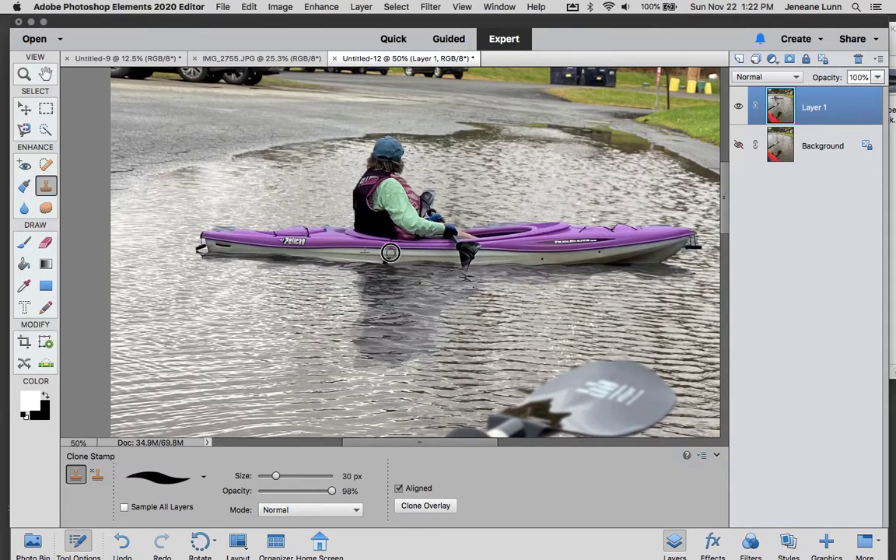
drag(391, 253, 390, 264)
mouse_move(390, 259)
mouse_down()
mouse_move(366, 233)
mouse_move(383, 236)
mouse_move(346, 233)
mouse_up()
alt+click(252, 216)
mouse_move(238, 227)
mouse_down()
mouse_move(210, 223)
mouse_move(189, 201)
mouse_up()
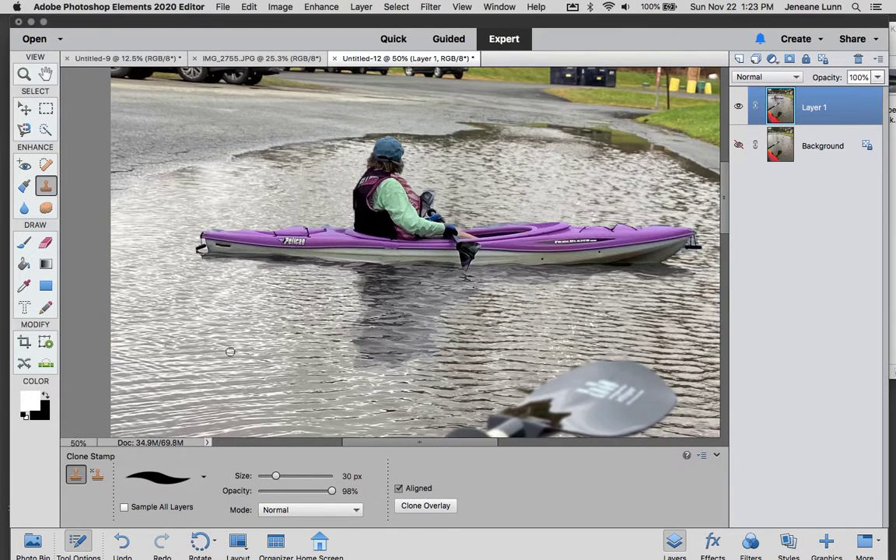
Step: Zoom out to 16.7% to show the whole composite photo
scroll(231, 352, down, 3)
scroll(218, 335, down, 3)
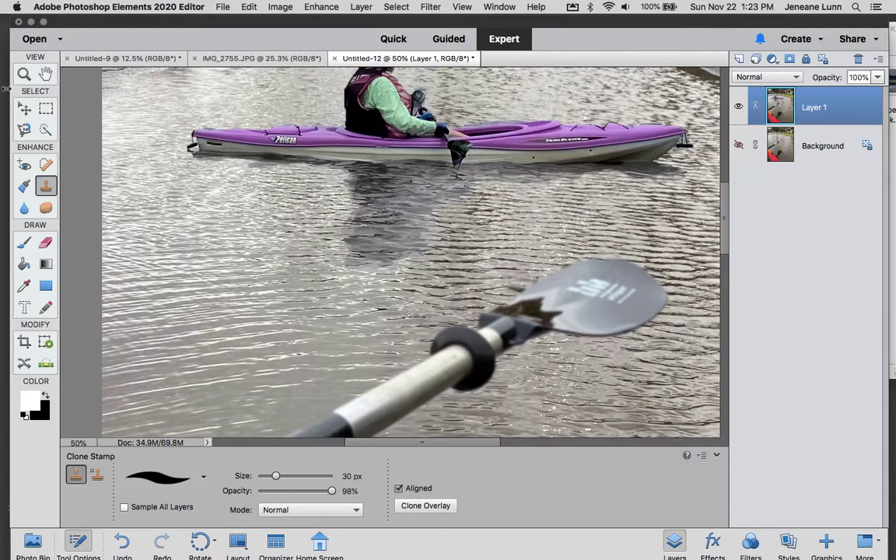
click(24, 73)
key(alt)
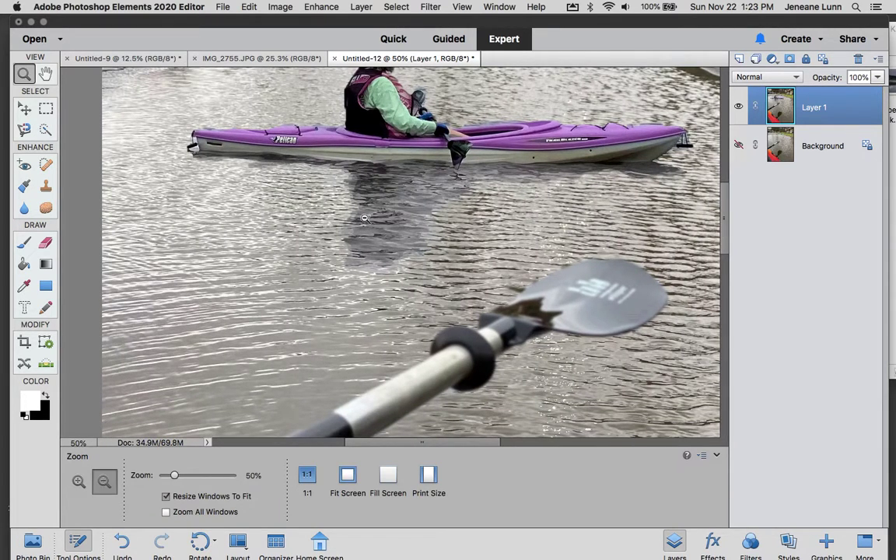
alt+click(364, 218)
alt+click(365, 218)
alt+click(364, 218)
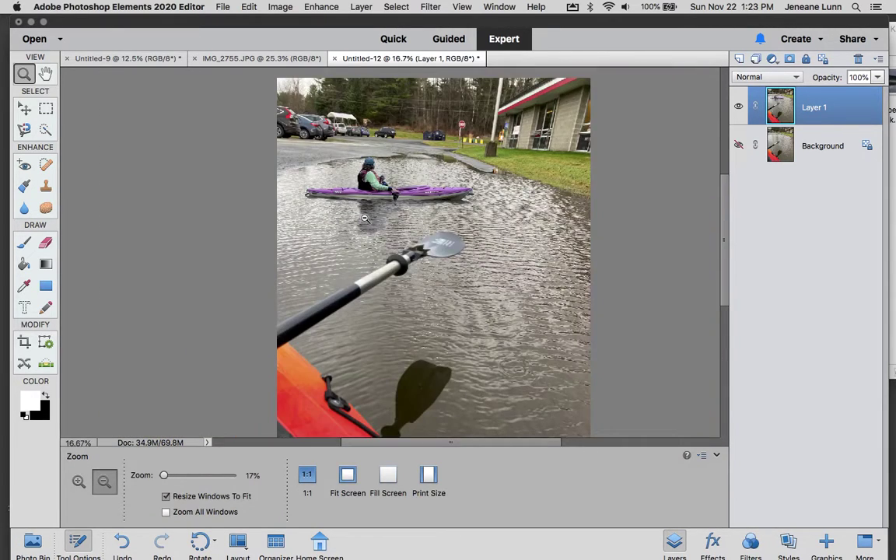